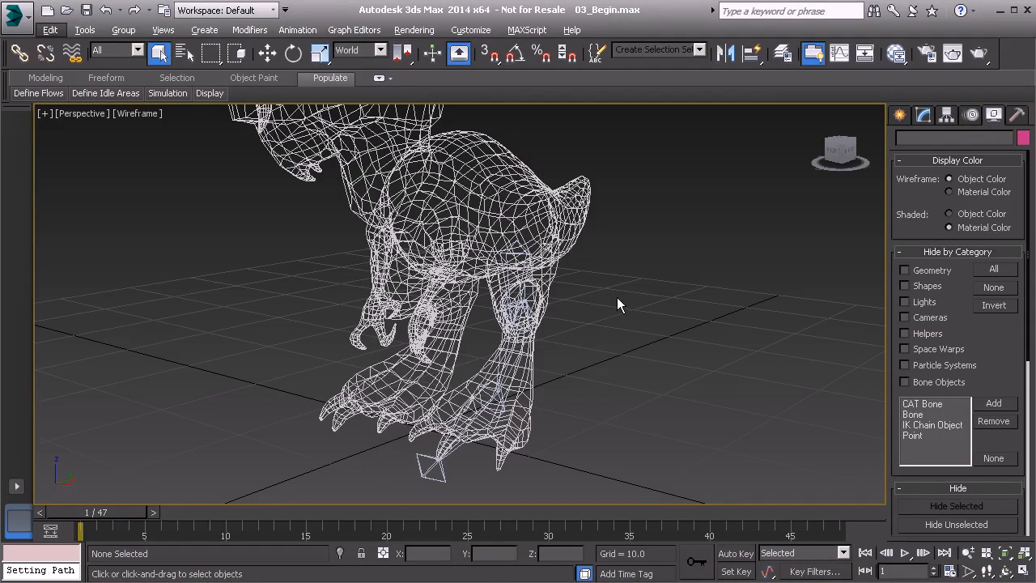
- Check the animation quad menu in the viewport and display the Animation quad set's contents in the user interface customization
right_click(617, 300)
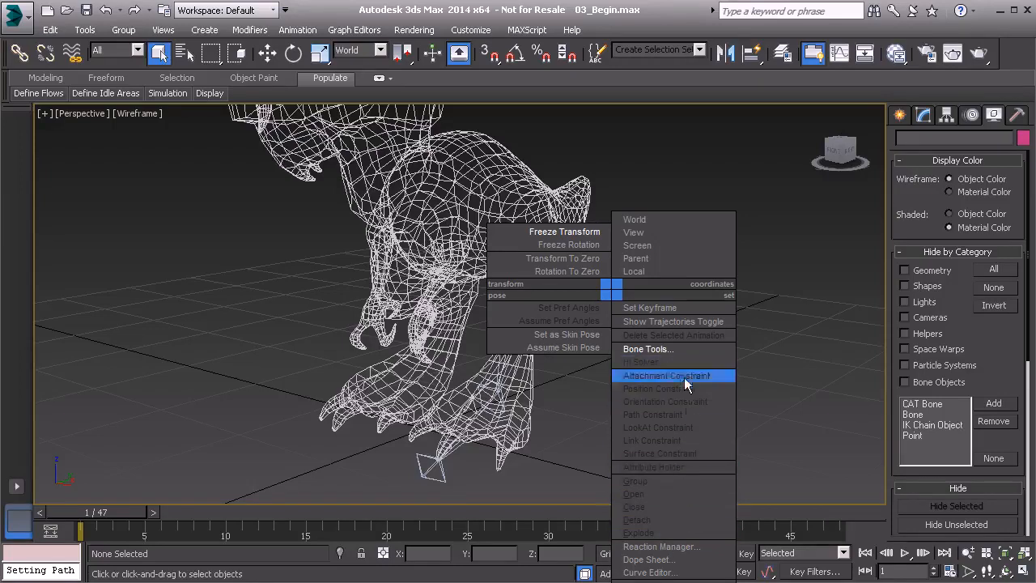
left_click(682, 324)
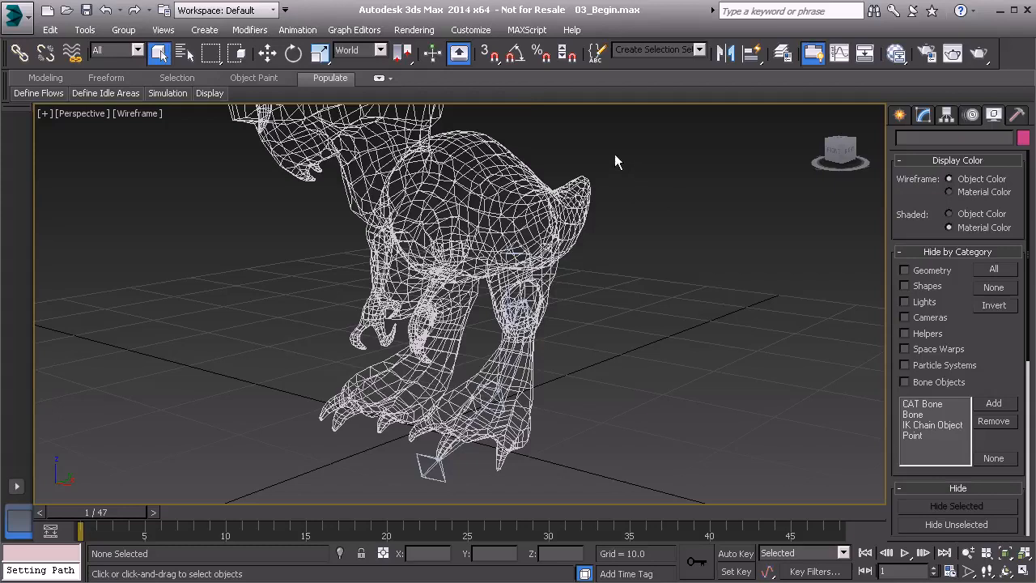
left_click(471, 32)
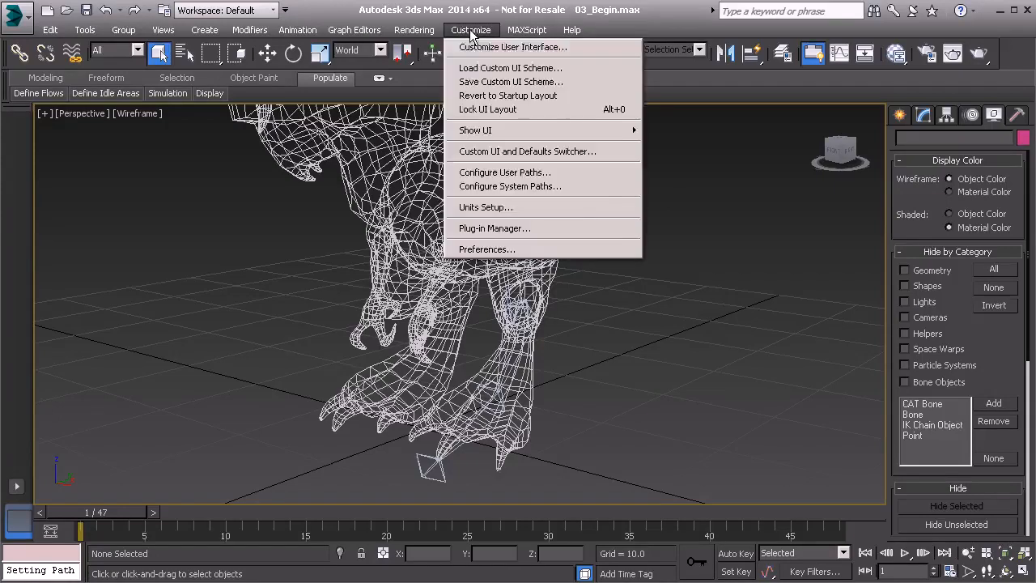
left_click(474, 47)
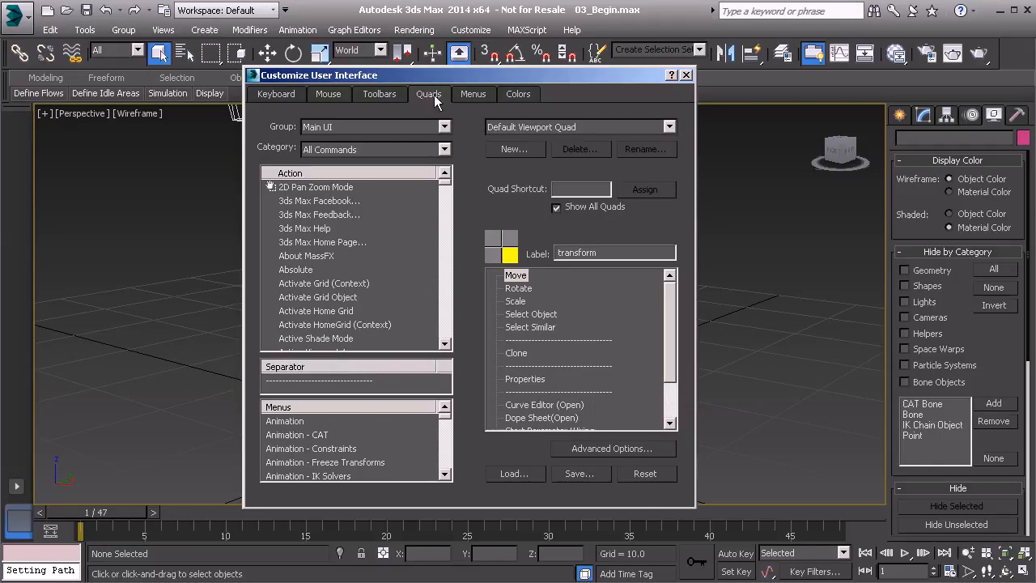
left_click(550, 127)
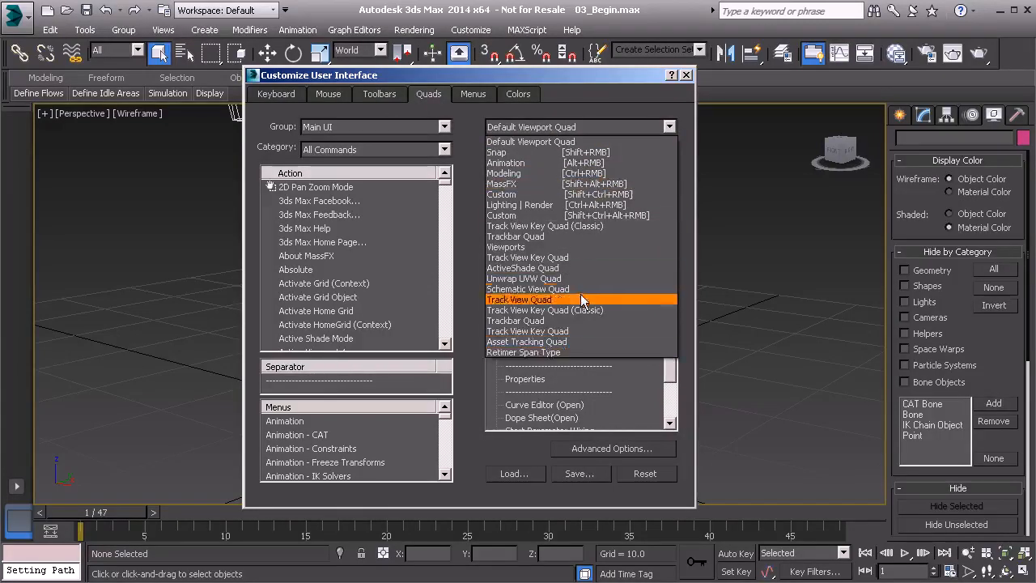
left_click(536, 162)
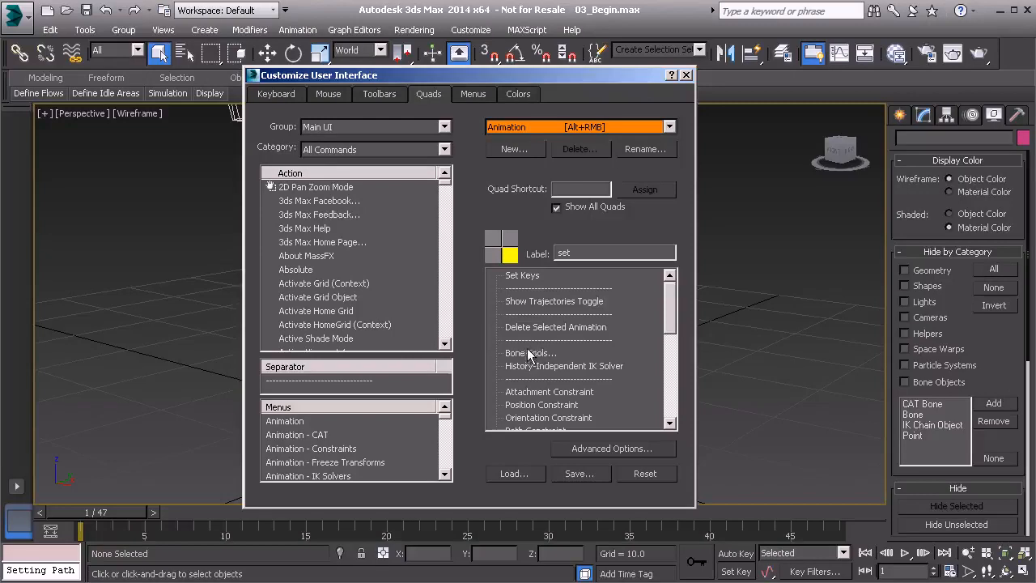
- Add the Bone Tools action to the Animation quad below Delete Selected Animation, then delete the added entry
left_click(349, 269)
scroll(349, 269, "down", 2)
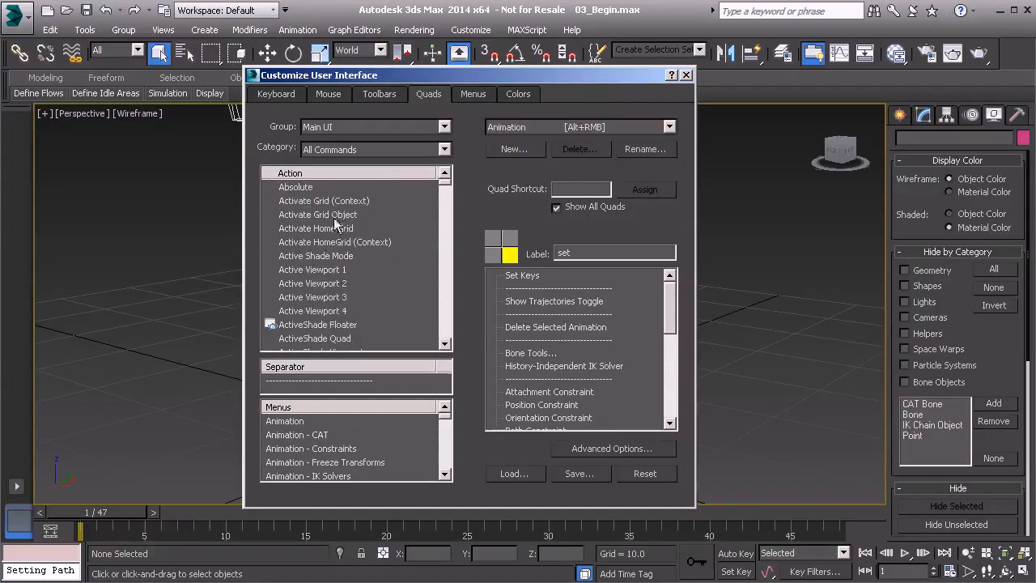
scroll(329, 288, "down", 15)
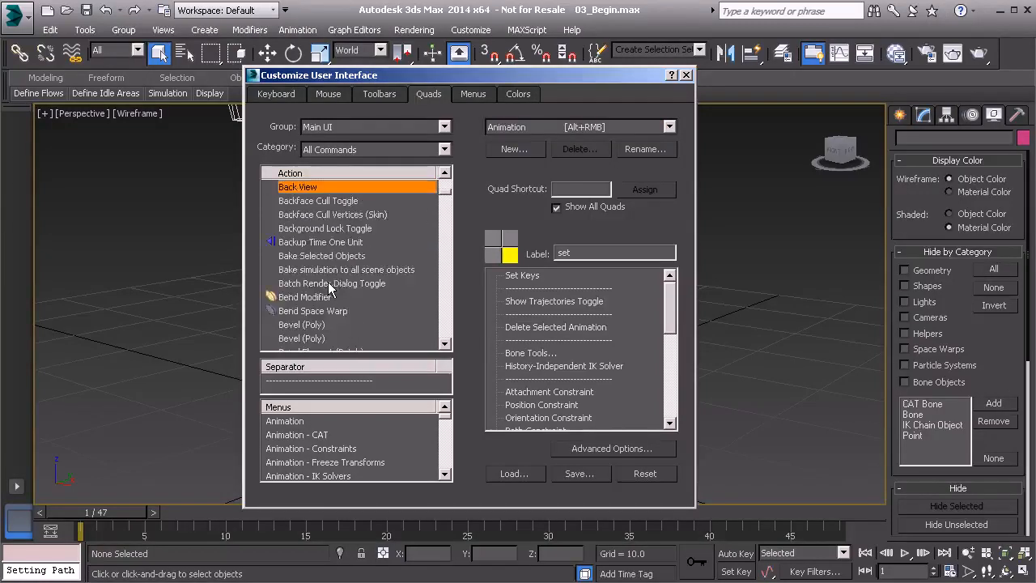
scroll(332, 274, "down", 3)
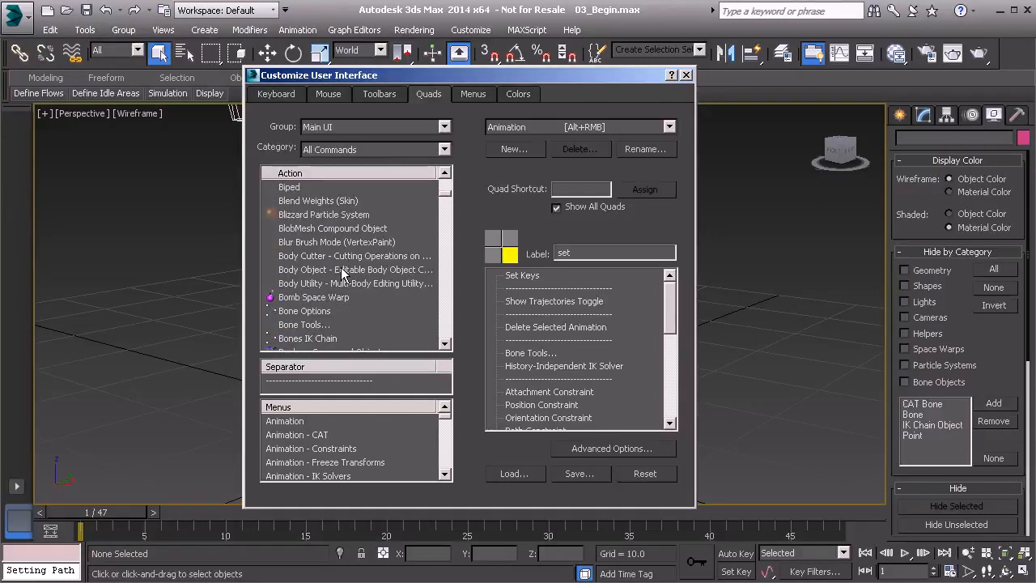
left_click(318, 327)
left_click_drag(298, 328, 542, 343)
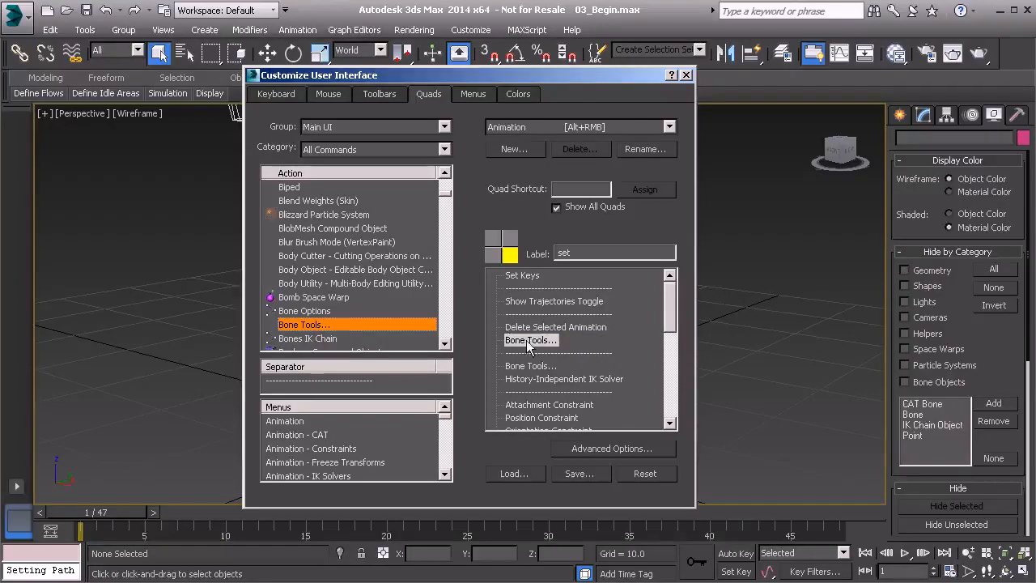
right_click(533, 344)
left_click(573, 350)
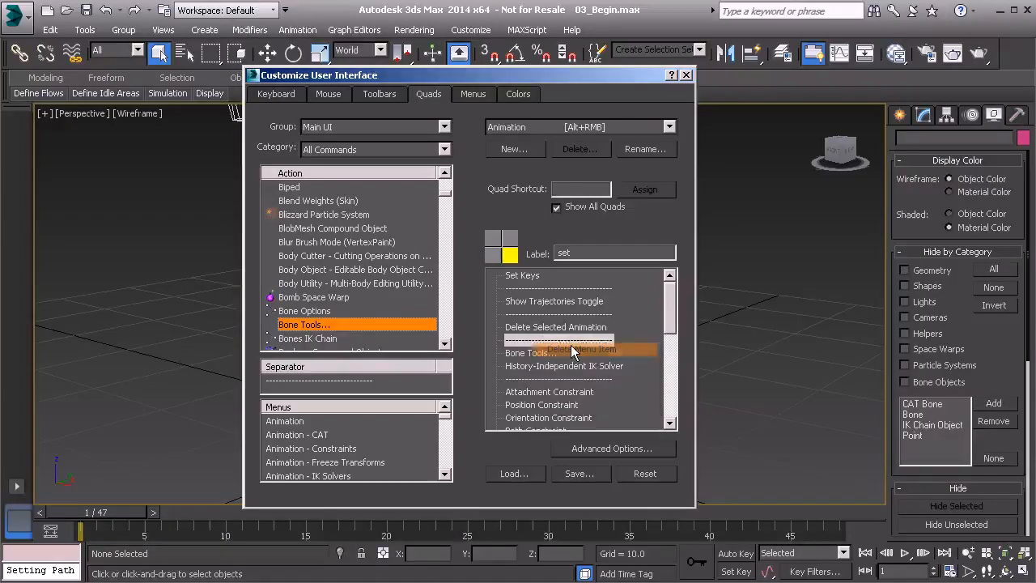
- Insert a separator below Position Constraint in the Animation quad and delete it again
left_click(343, 382)
left_click_drag(340, 381, 571, 417)
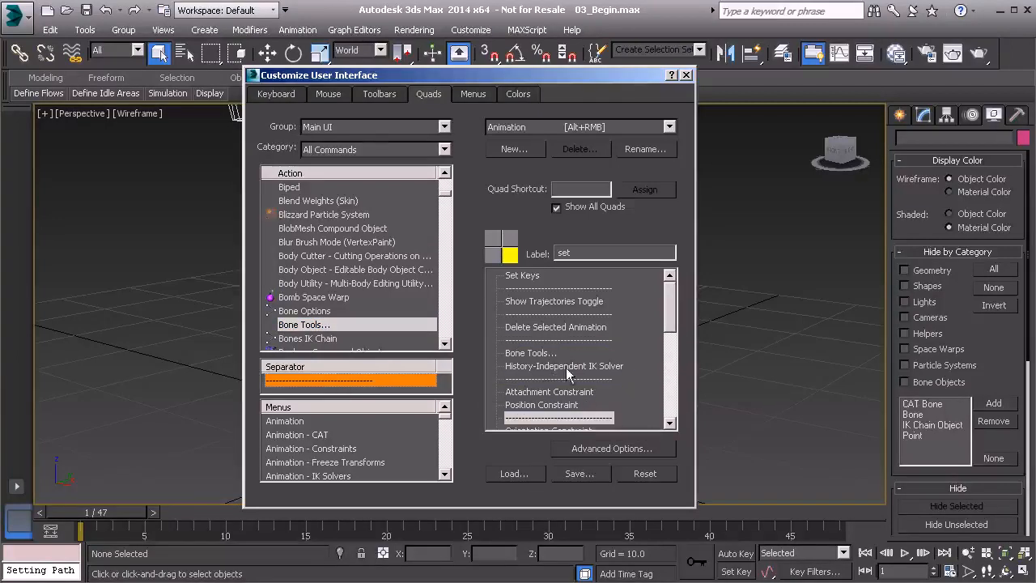
left_click_drag(672, 324, 666, 339)
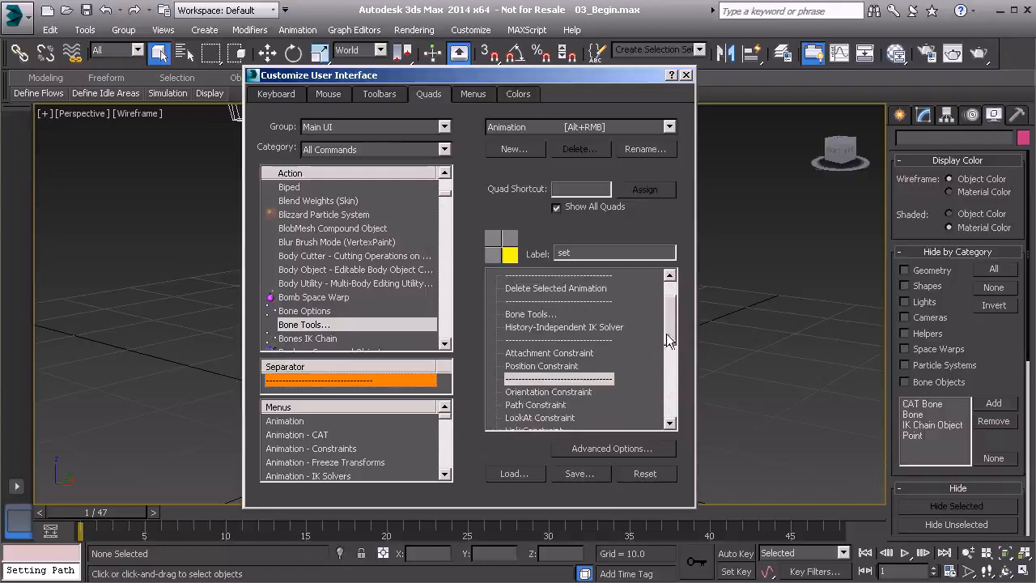
right_click(549, 384)
left_click(581, 392)
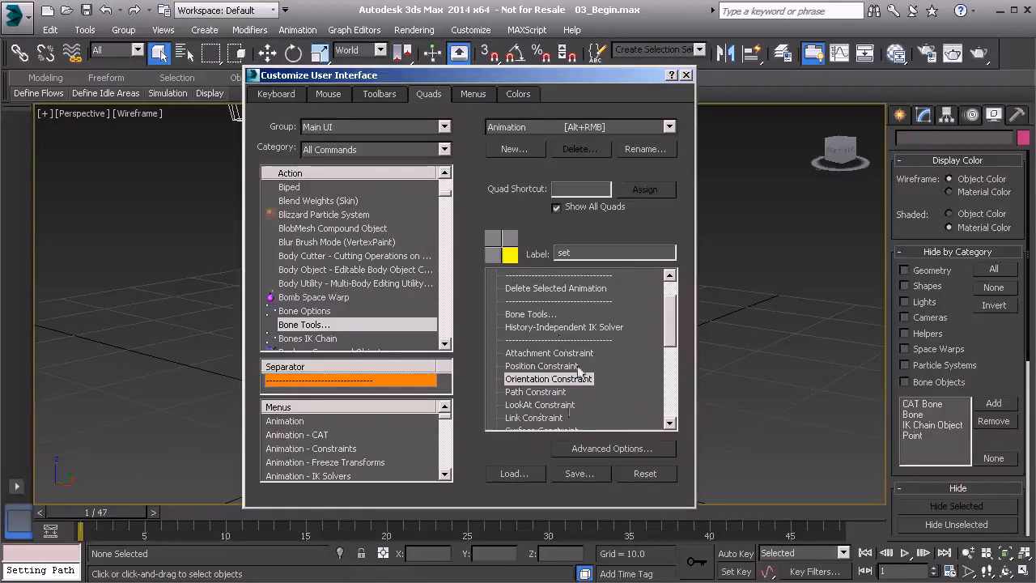
- Open the dialog for saving the quad menu file, cancel it, and close the user interface customization
left_click(579, 473)
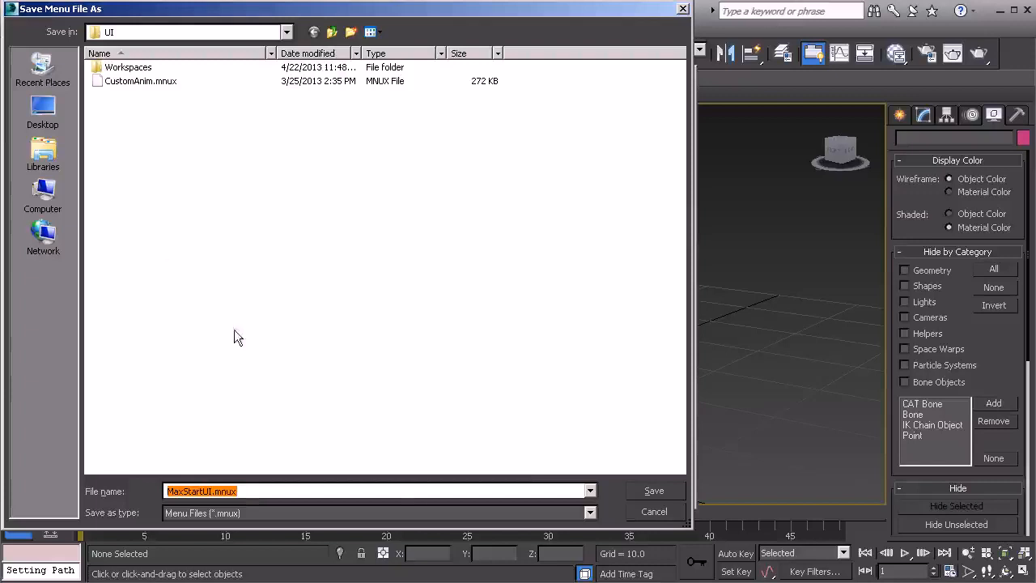
left_click(656, 512)
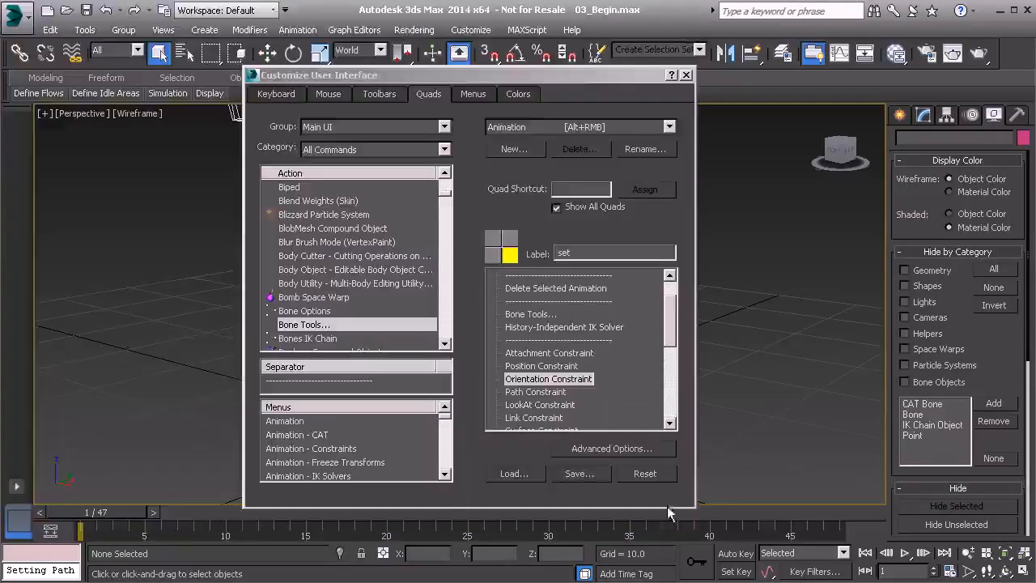
left_click_drag(672, 330, 672, 315)
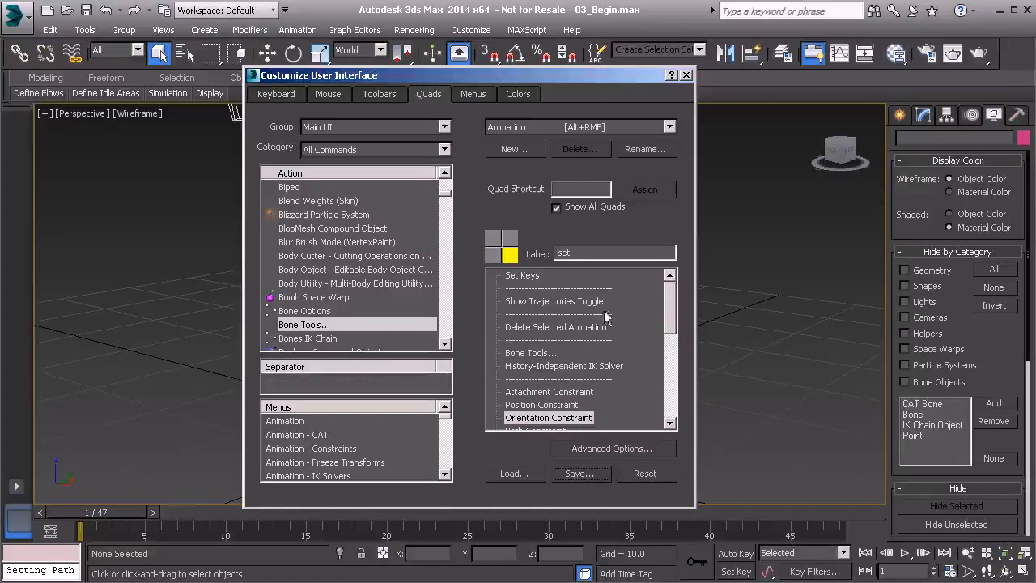
left_click(687, 75)
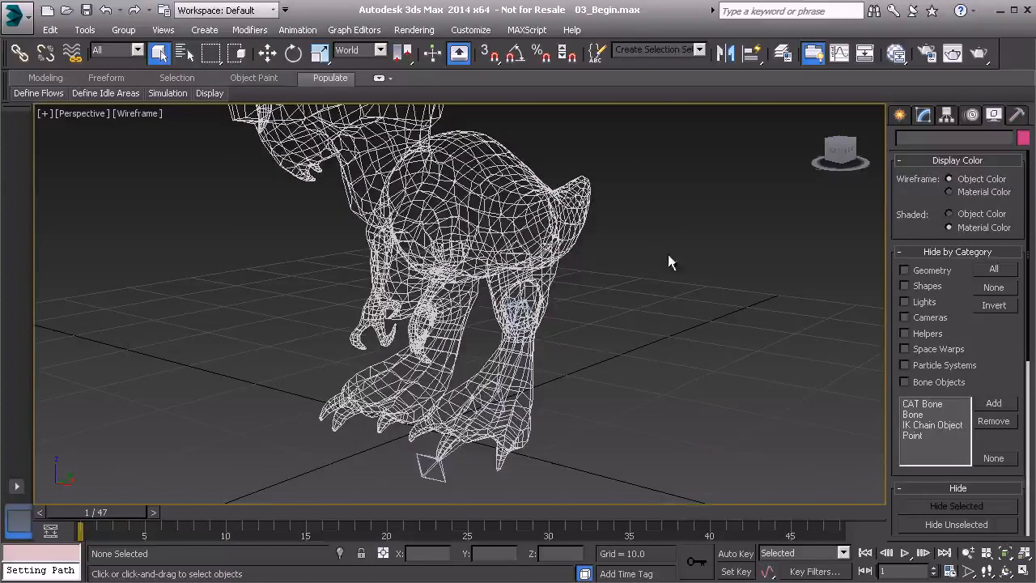
- Open Bone Tools and draw one bone in the Left view from the middle of the foot to the lower claw's tip
right_click(644, 235, "alt")
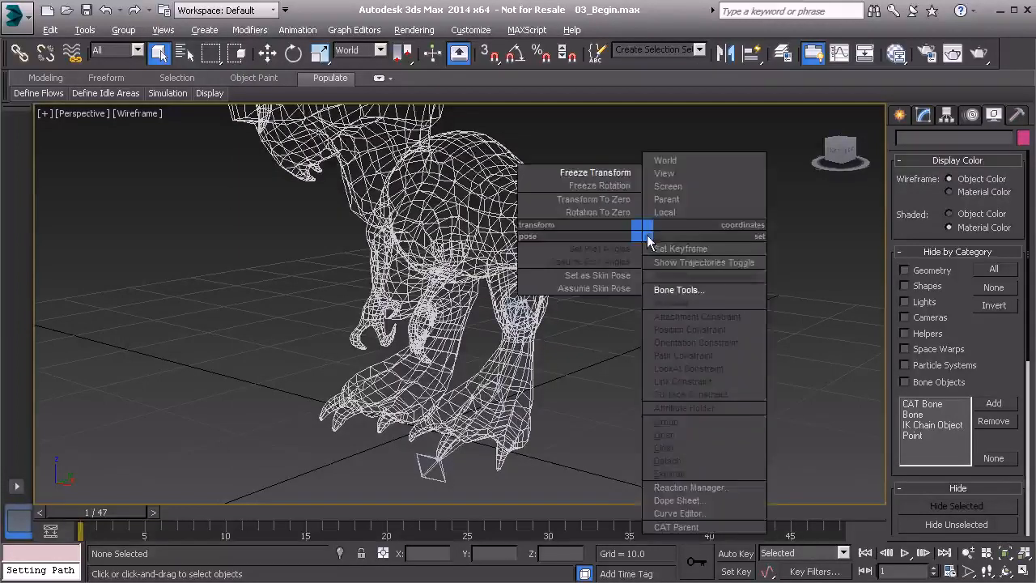
left_click(689, 289)
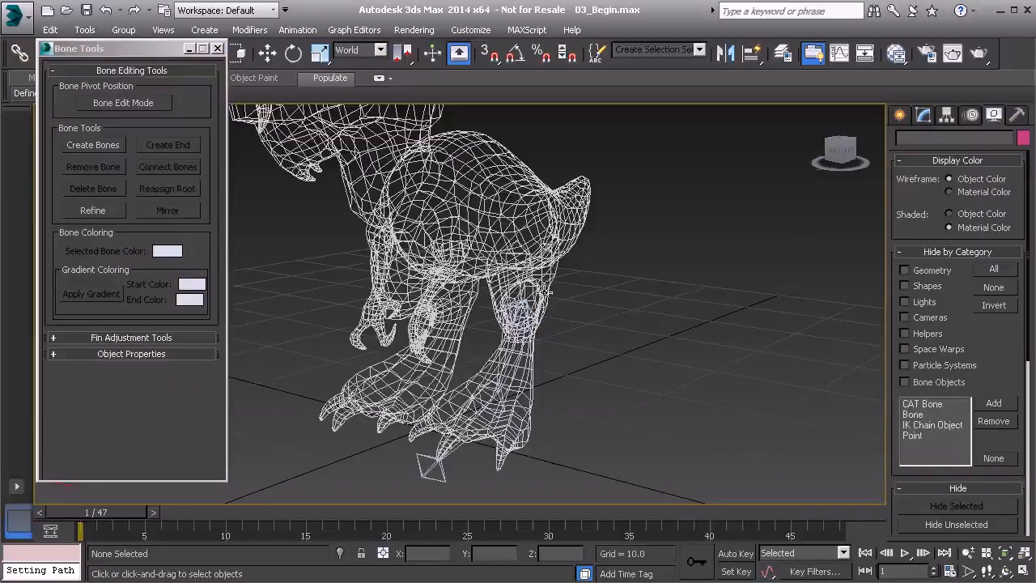
left_click(93, 145)
middle_click_drag(557, 315, 608, 327)
key("alt+w")
right_click(358, 406)
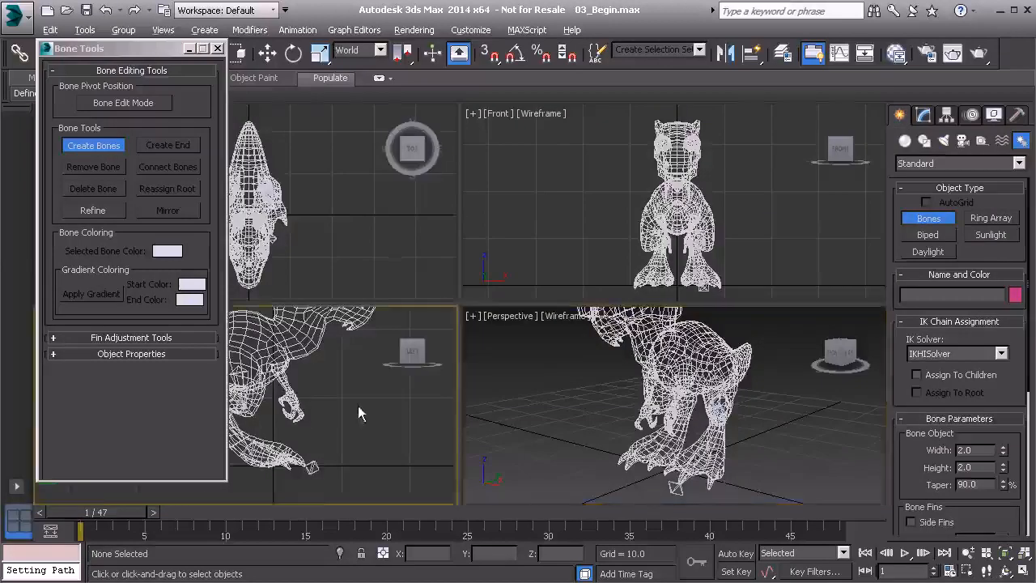
key("alt+w")
middle_click_drag(461, 390, 543, 366)
scroll(558, 393, "up", 5)
middle_click_drag(563, 331, 496, 310)
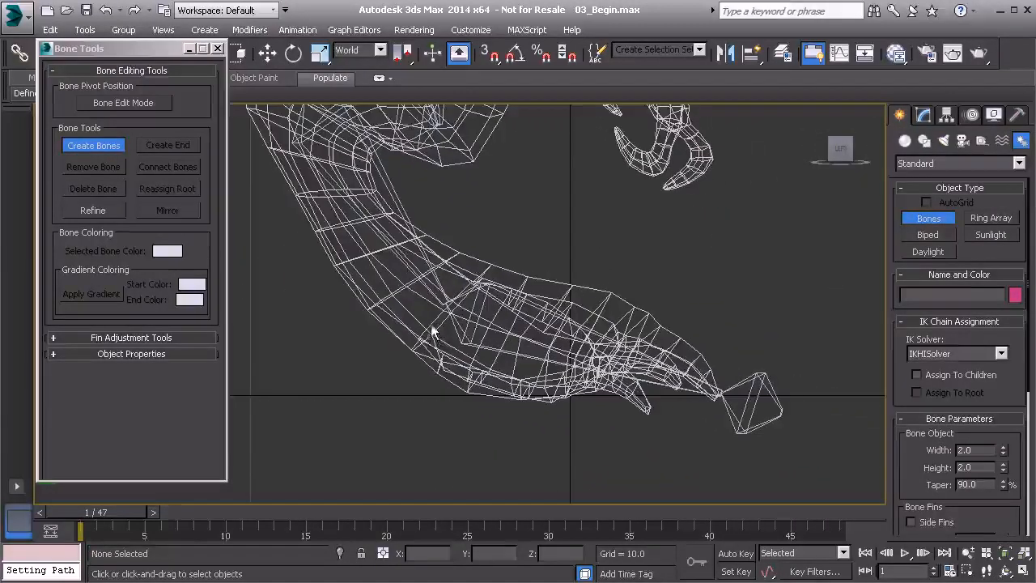
left_click(430, 326)
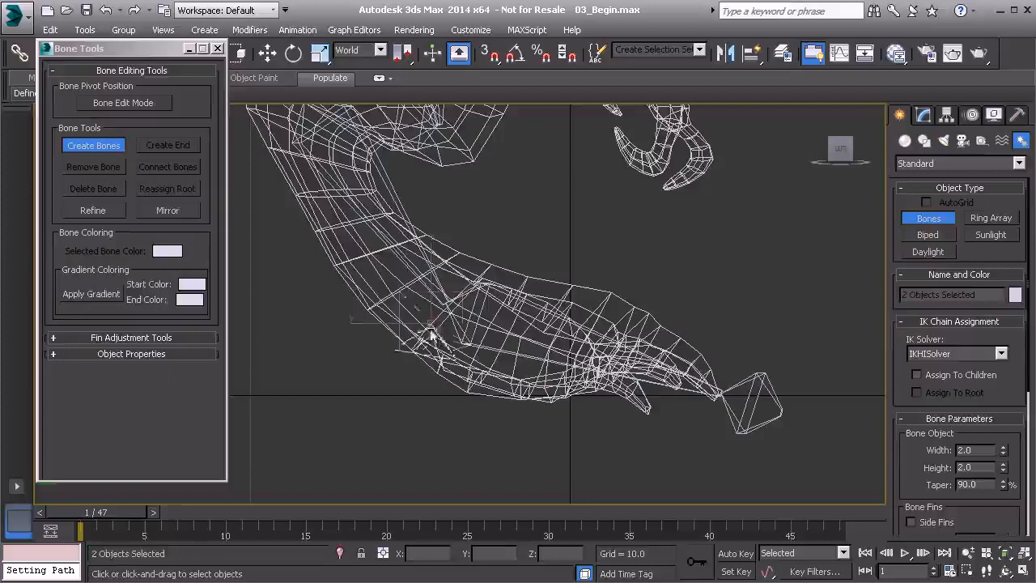
left_click(649, 416)
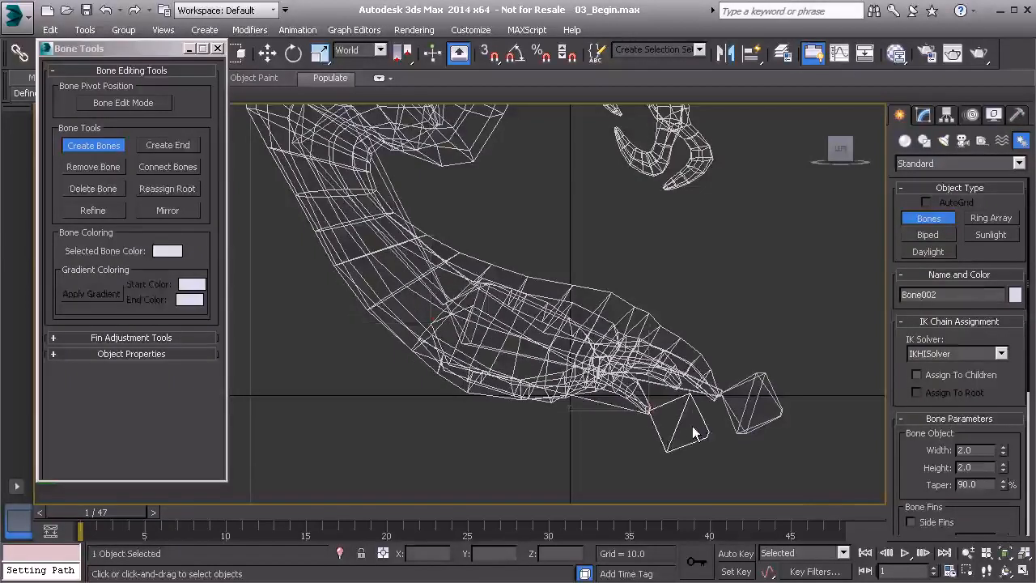
right_click(613, 442)
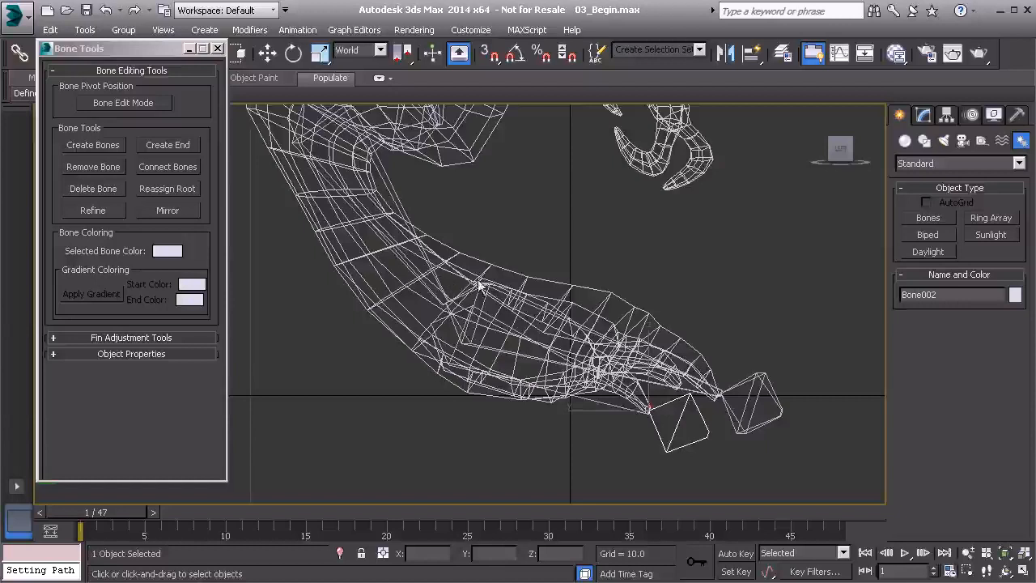
- Align the new toe bone to Bn_L_Foot01, matching X, Y and Z position by pivot points and orientation on all three axes
key("alt+w")
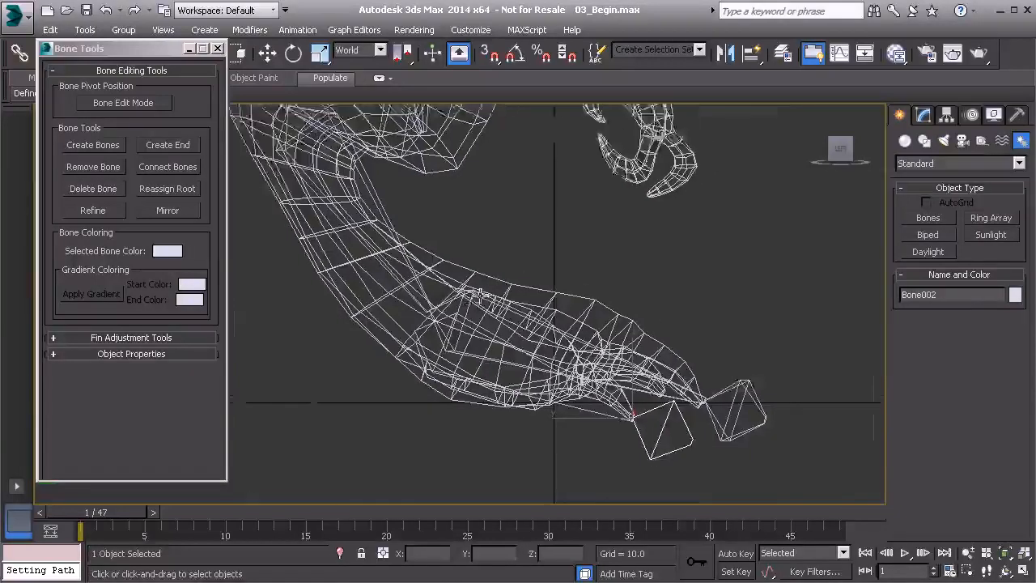
key("alt+w")
scroll(494, 380, "up", 5)
scroll(491, 382, "up", 5)
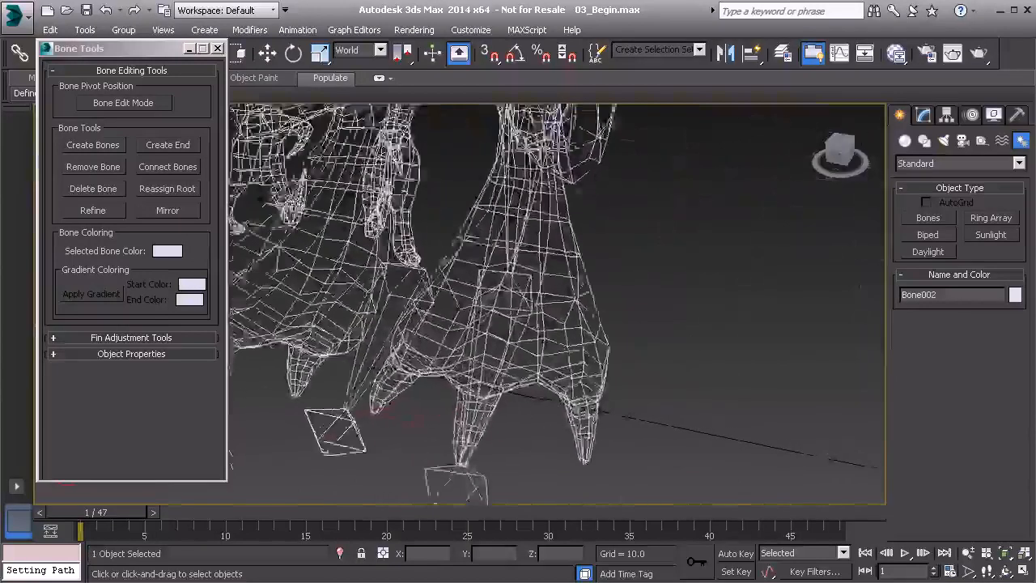
left_click(377, 200)
middle_click_drag(505, 251, 524, 317)
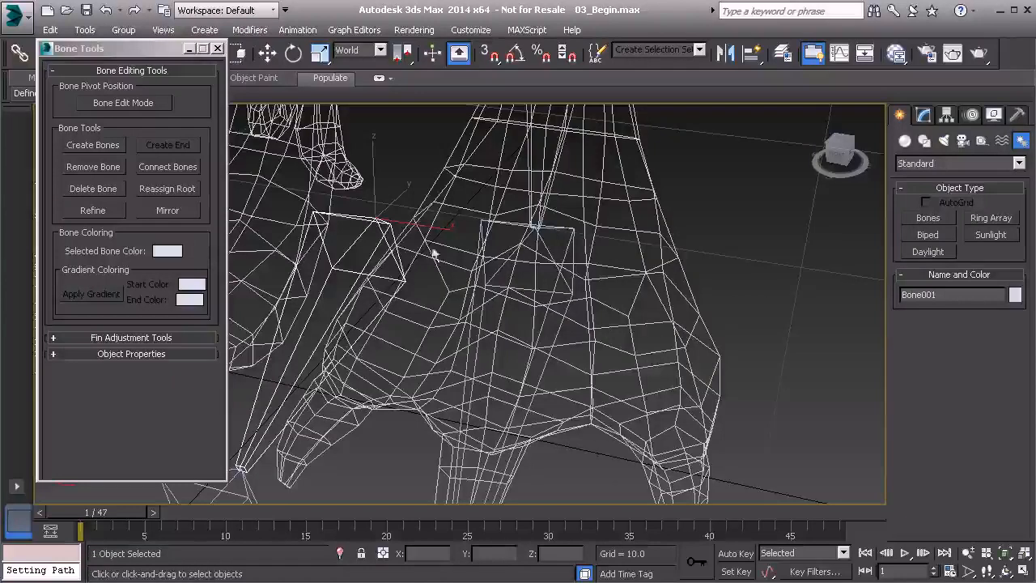
middle_click_drag(422, 253, 500, 271)
key("alt+a")
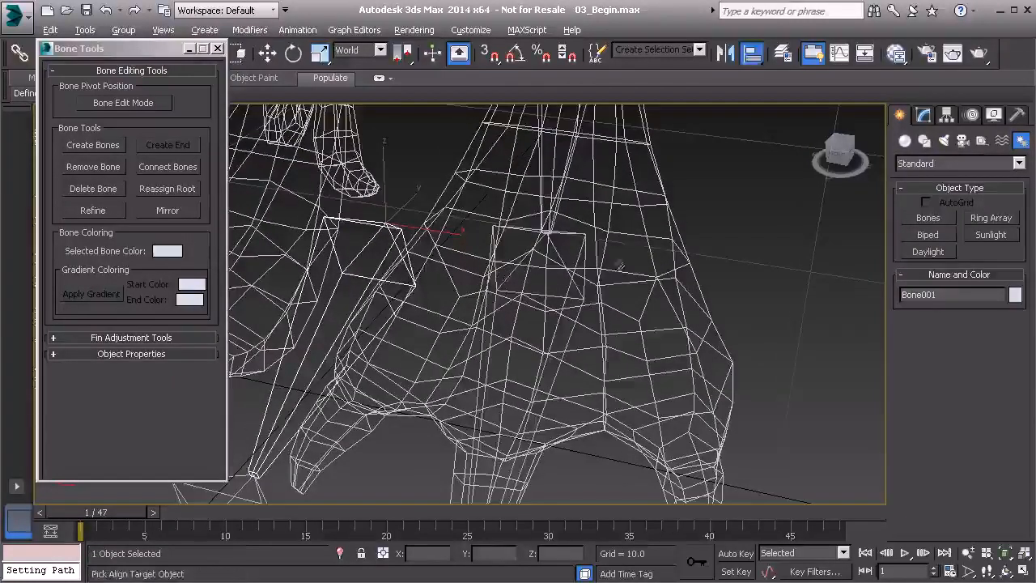
left_click(585, 242)
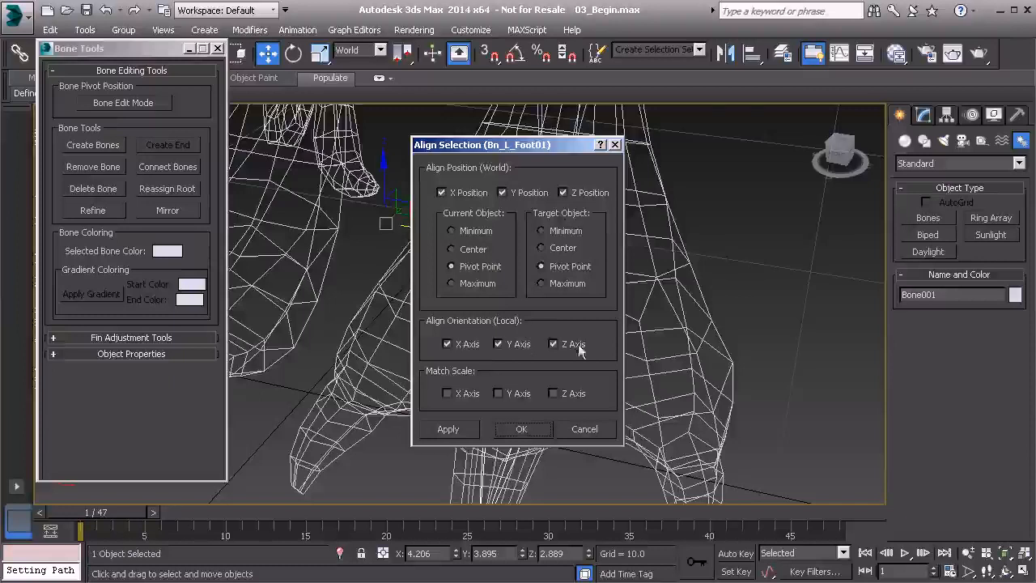
left_click(519, 430)
- Set the new toe bone's width to 1.0 in its bone parameters
middle_click_drag(676, 355, 583, 343, "alt")
scroll(539, 306, "down", 5)
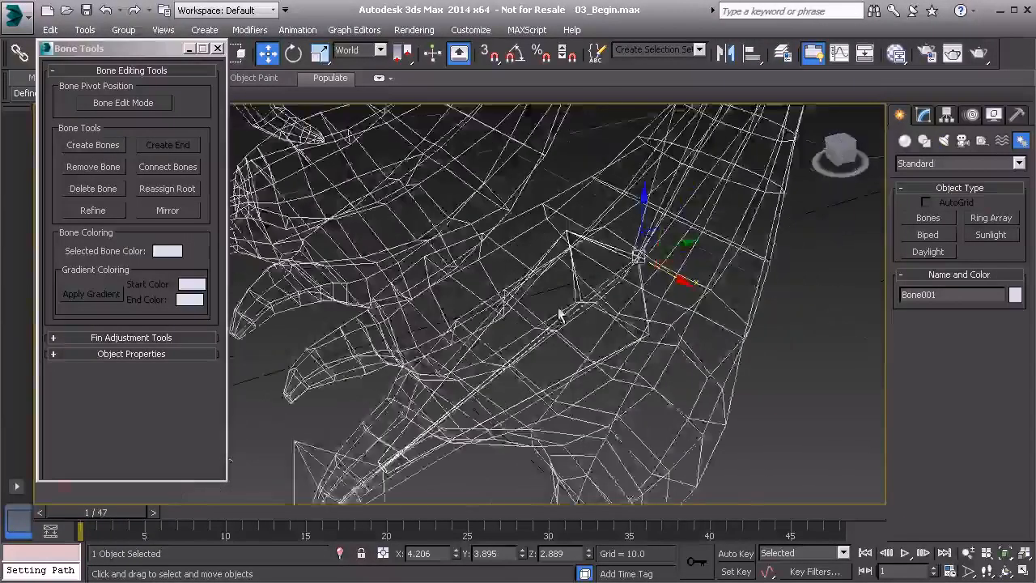
middle_click_drag(540, 306, 556, 313, "alt")
left_click(923, 115)
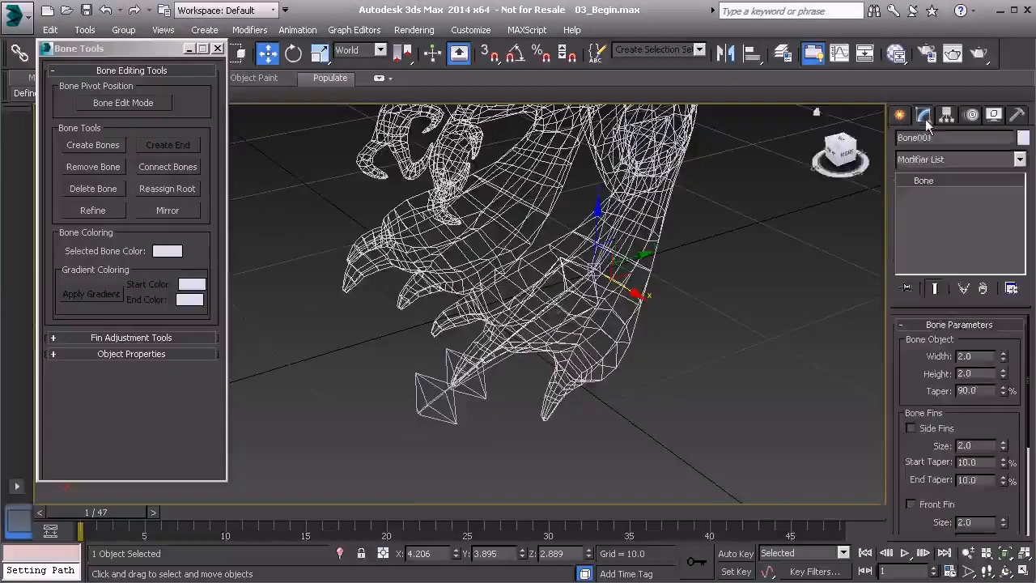
scroll(676, 331, "up", 5)
middle_click_drag(624, 288, 788, 264)
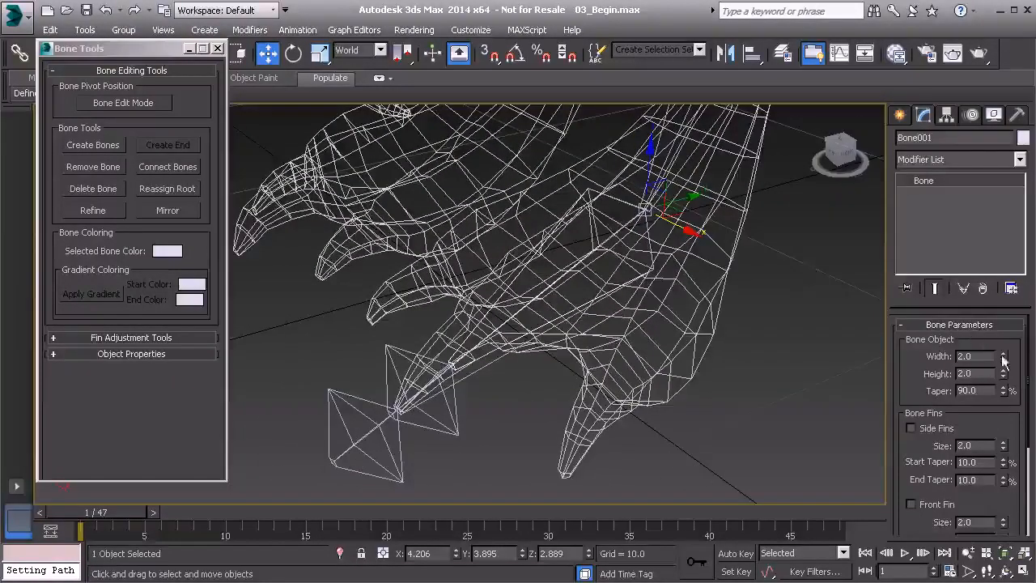
left_click_drag(1004, 360, 1004, 393)
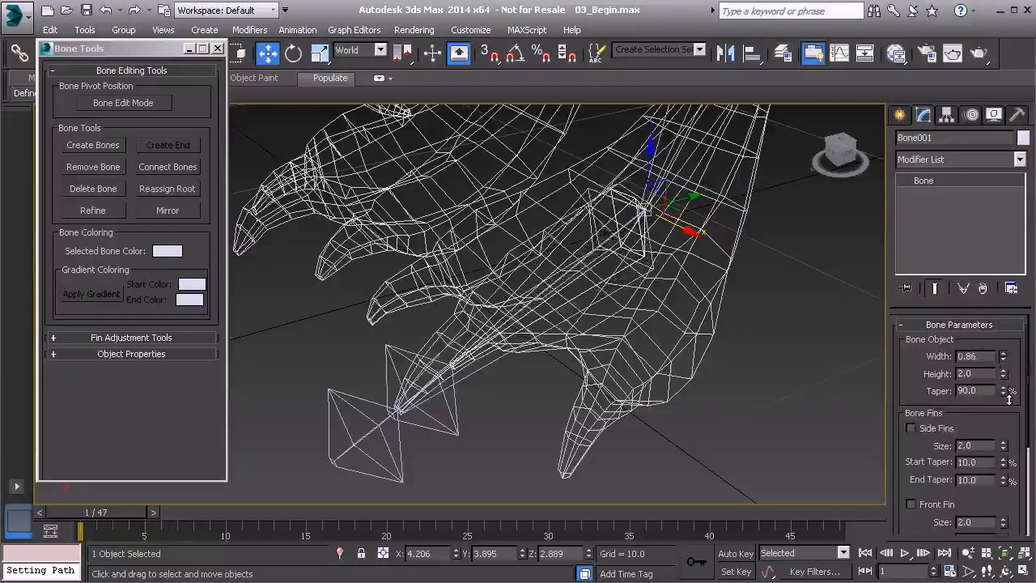
type("1.0")
key("Return")
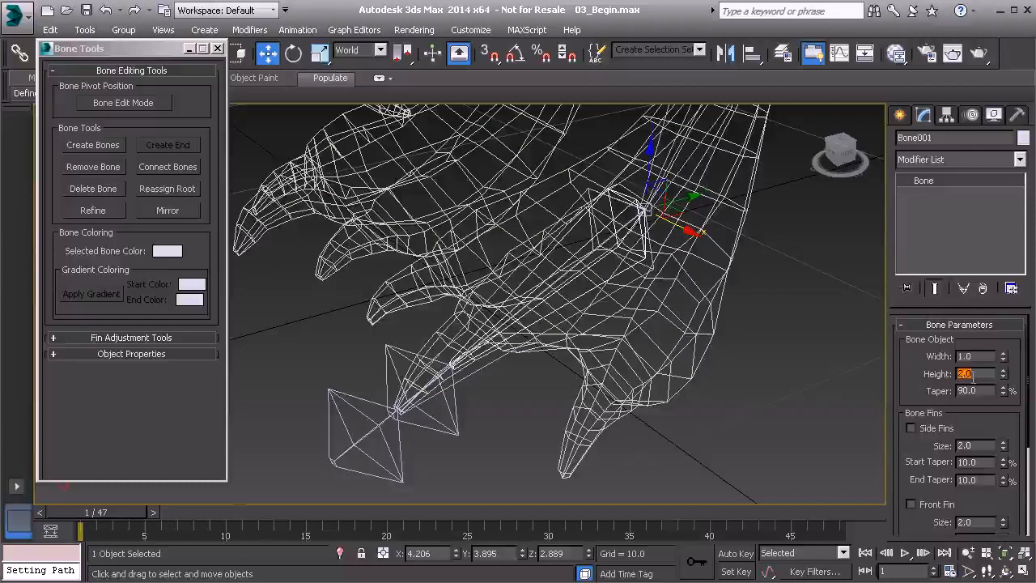
- Set the toe bone's height to 1.0 in its bone parameters
type("1.0")
key("Return")
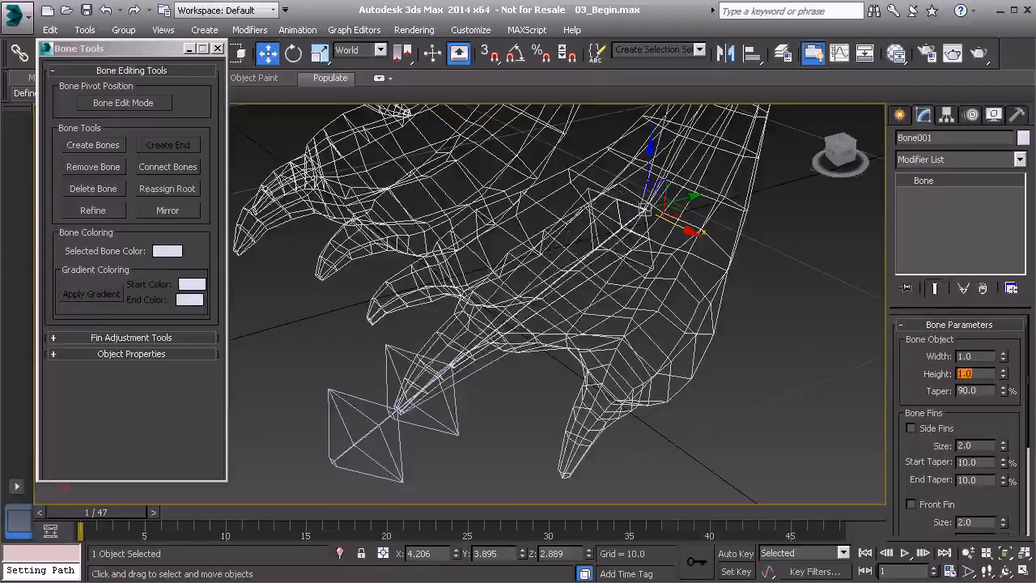
middle_click_drag(634, 342, 613, 338, "alt")
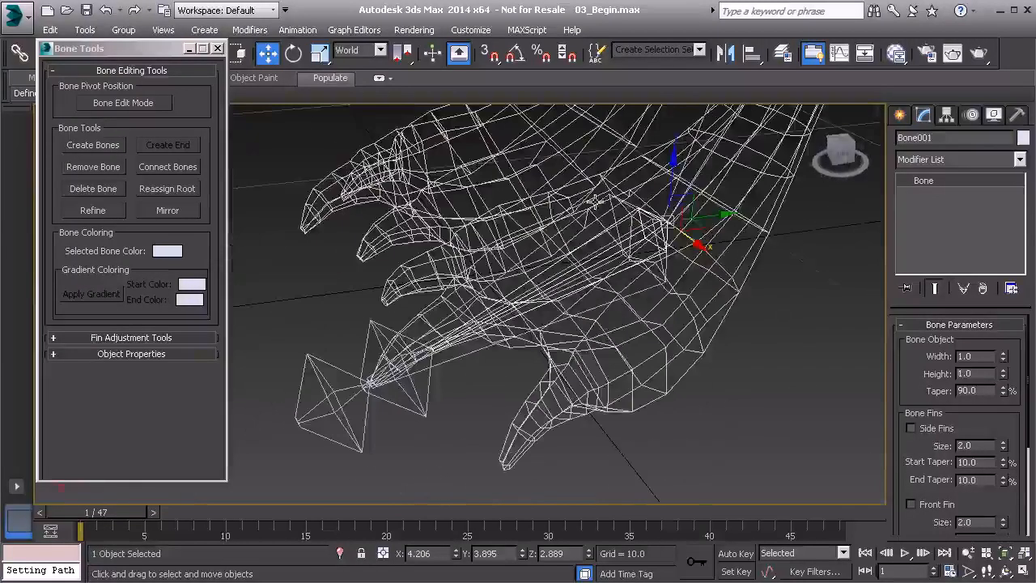
- Delete the oversized end bone at the claw and create a new end for the resized toe bone
left_click(425, 404)
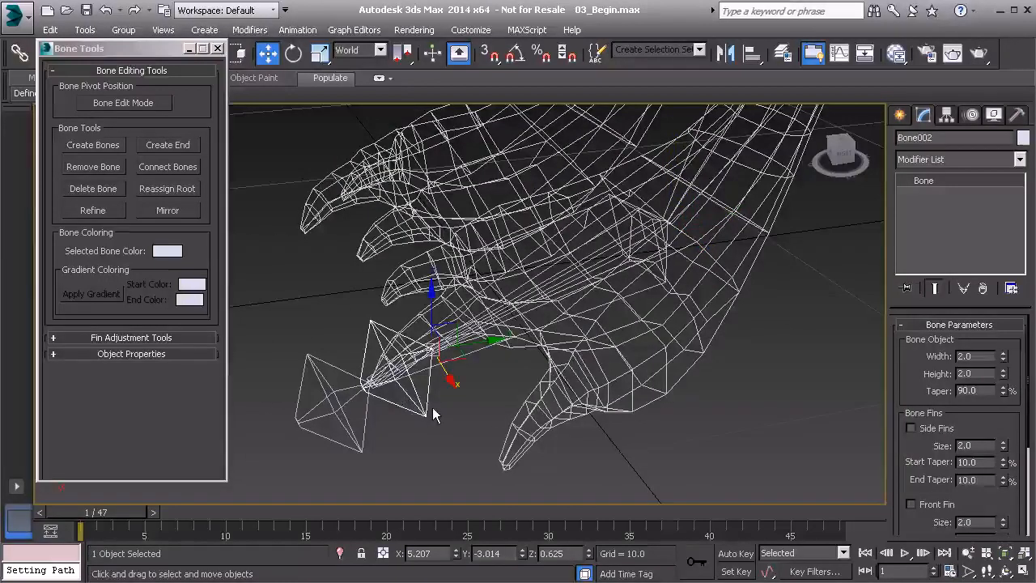
left_click(432, 408)
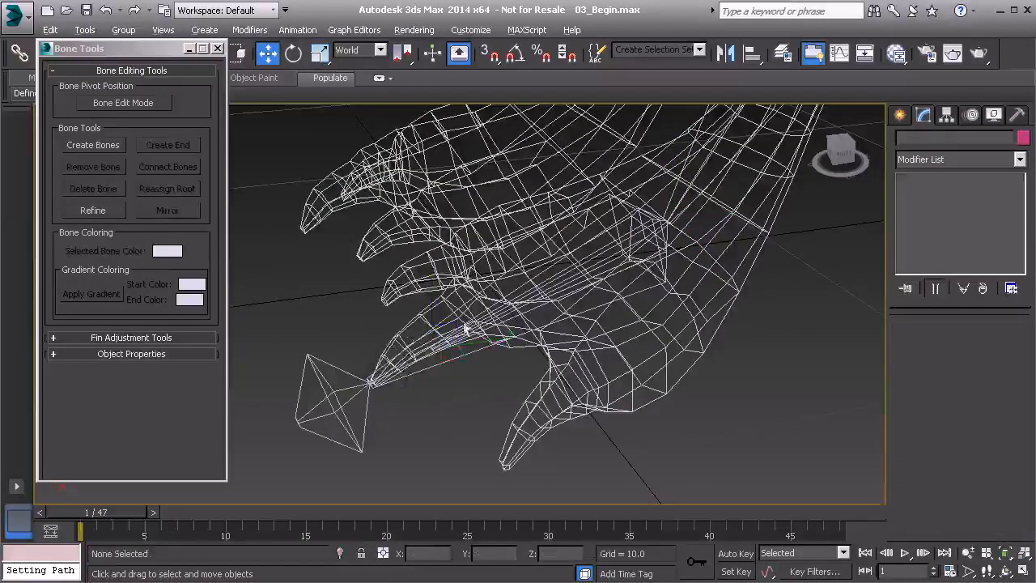
middle_click_drag(462, 371, 482, 314, "alt")
scroll(483, 314, "up", 6)
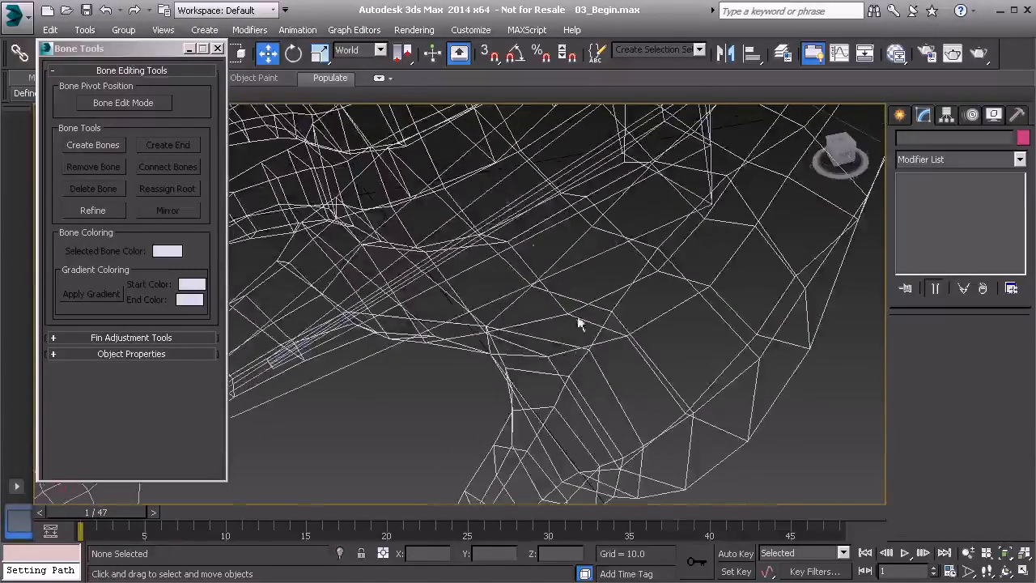
left_click(500, 182)
scroll(537, 176, "down", 6)
middle_click_drag(593, 201, 628, 248)
left_click(167, 145)
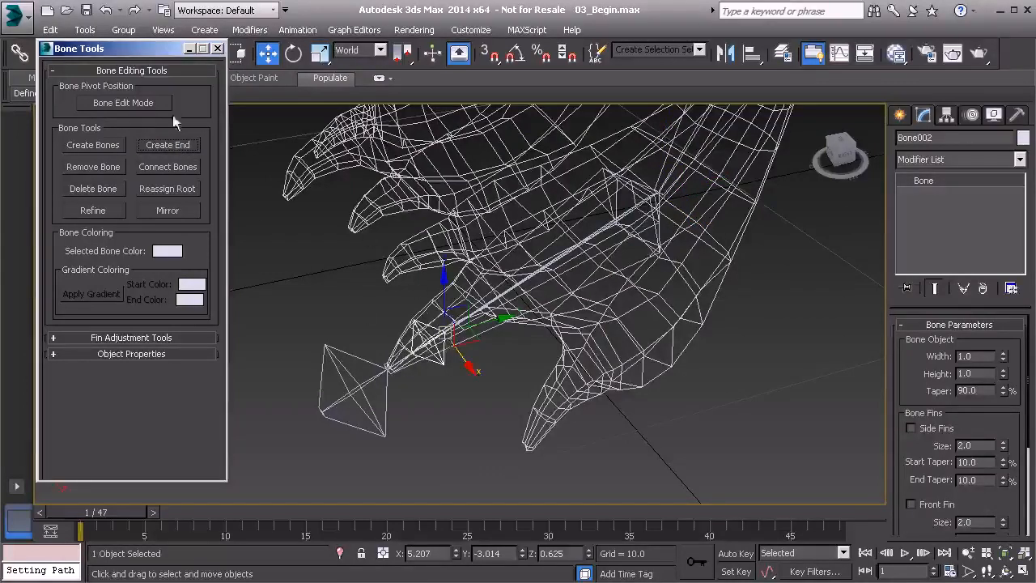
- In Bone Edit Mode, move the end bone along its local X axis to the middle claw's tip, then exit the mode
left_click(123, 103)
mouse_move(454, 328)
middle_mouse_down("alt")
mouse_move(496, 347)
mouse_move(450, 332)
middle_mouse_up("alt")
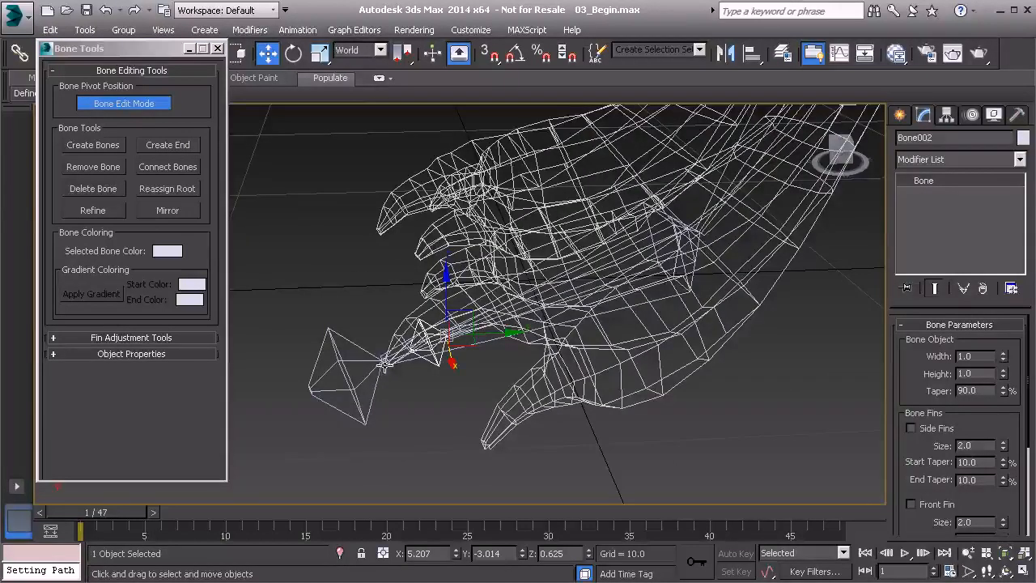
left_click(367, 55)
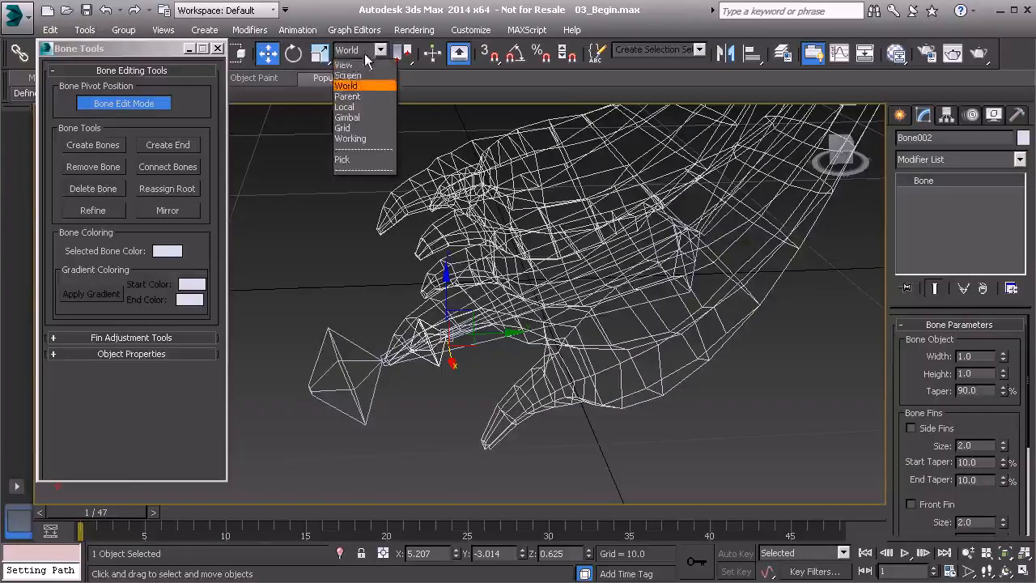
left_click(371, 108)
middle_click_drag(478, 316, 458, 364, "alt")
scroll(467, 354, "up", 3)
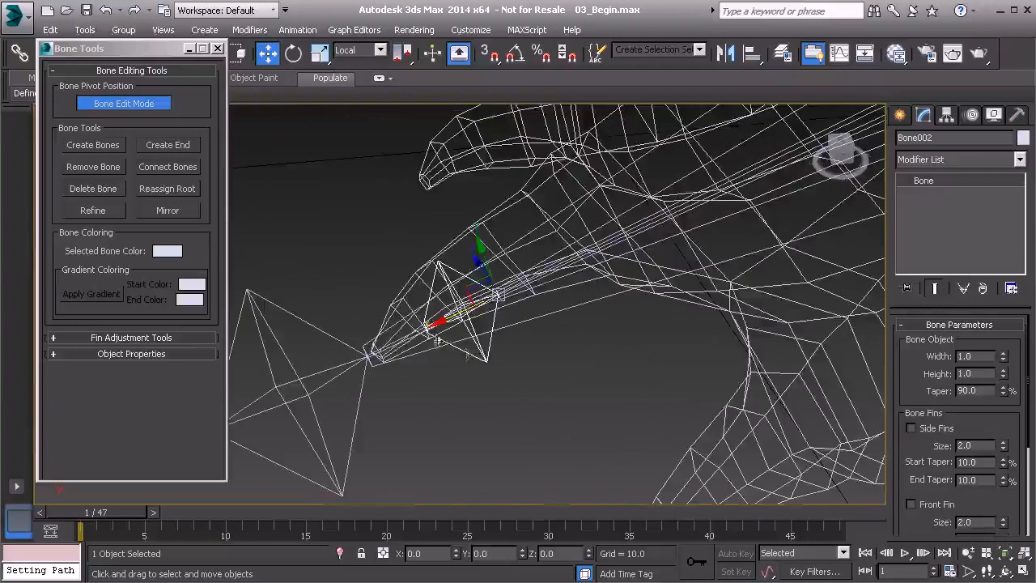
left_click_drag(423, 330, 311, 383)
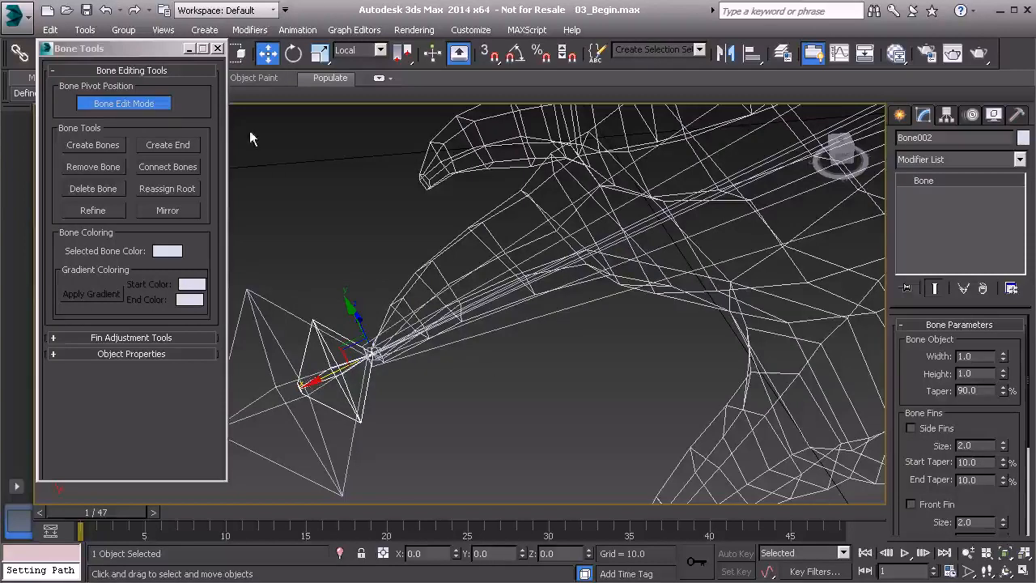
left_click(156, 105)
- Select the toe bone together with its end bone and clone both as copies
middle_click_drag(699, 249, 645, 370, "alt")
key("Page_Up")
scroll(634, 271, "down", 3)
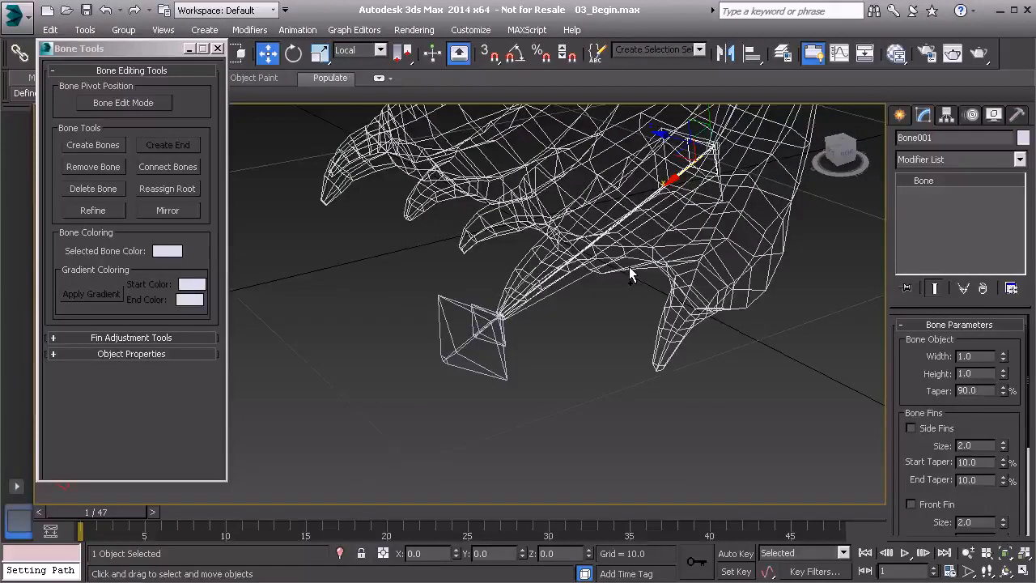
key("ctrl+Page_Down")
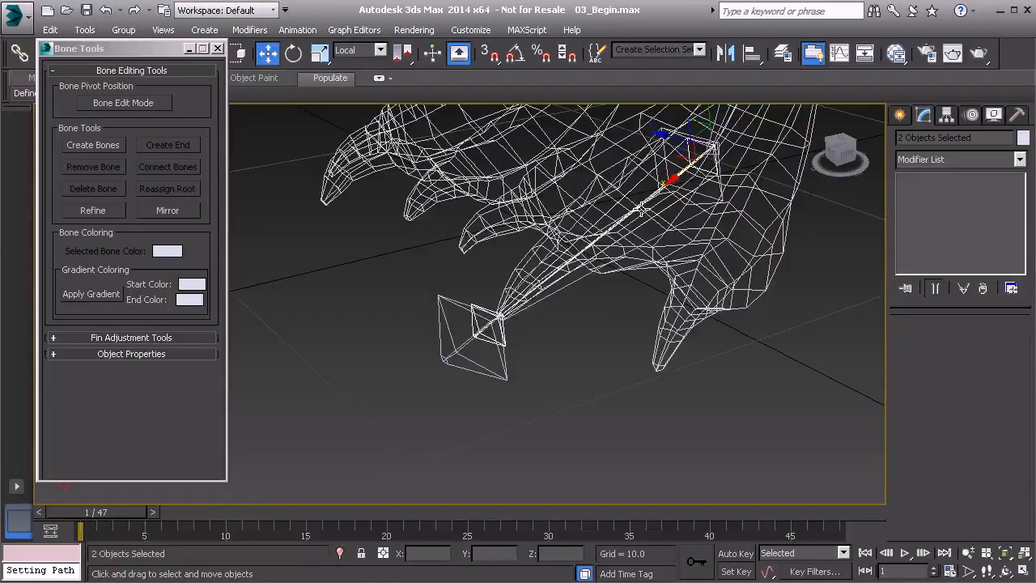
key("ctrl+v")
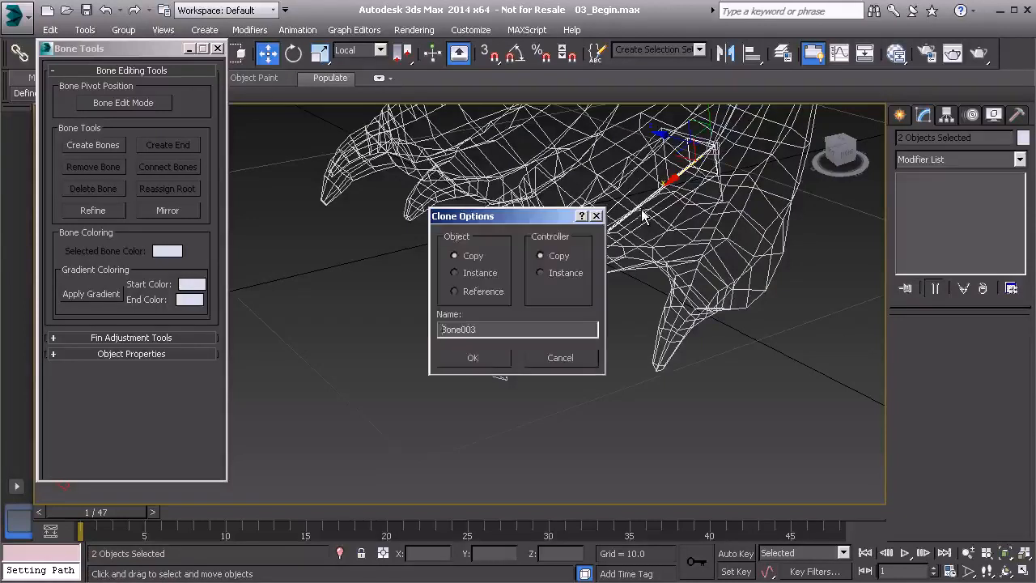
left_click(480, 361)
- Move the copied bones about -2.26 along local Z to the outer toe and rotate the copied toe bone about local Y toward its claw
middle_click_drag(672, 237, 506, 415, "alt")
middle_click_drag(535, 262, 502, 179, "alt")
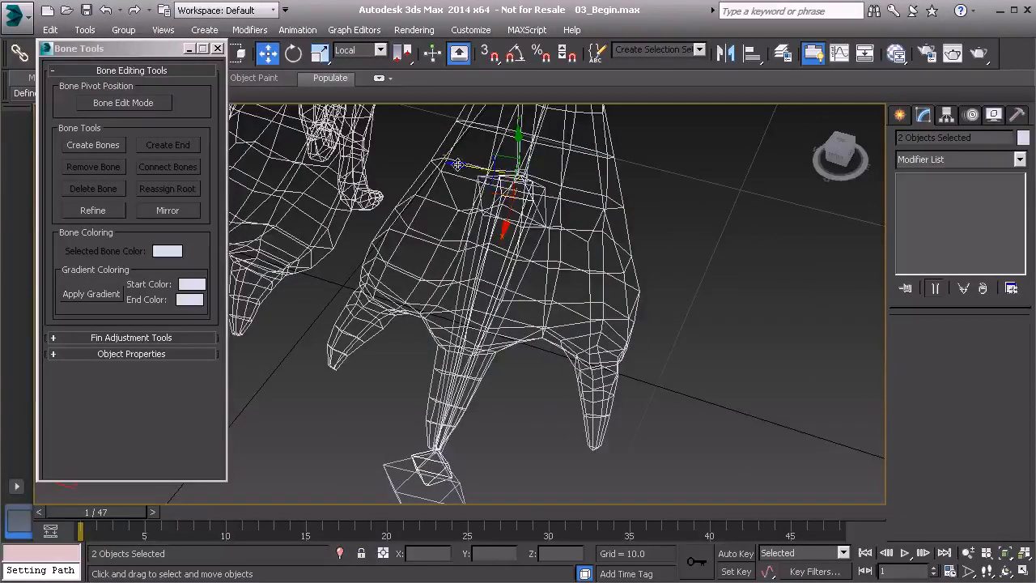
left_click_drag(458, 166, 527, 187)
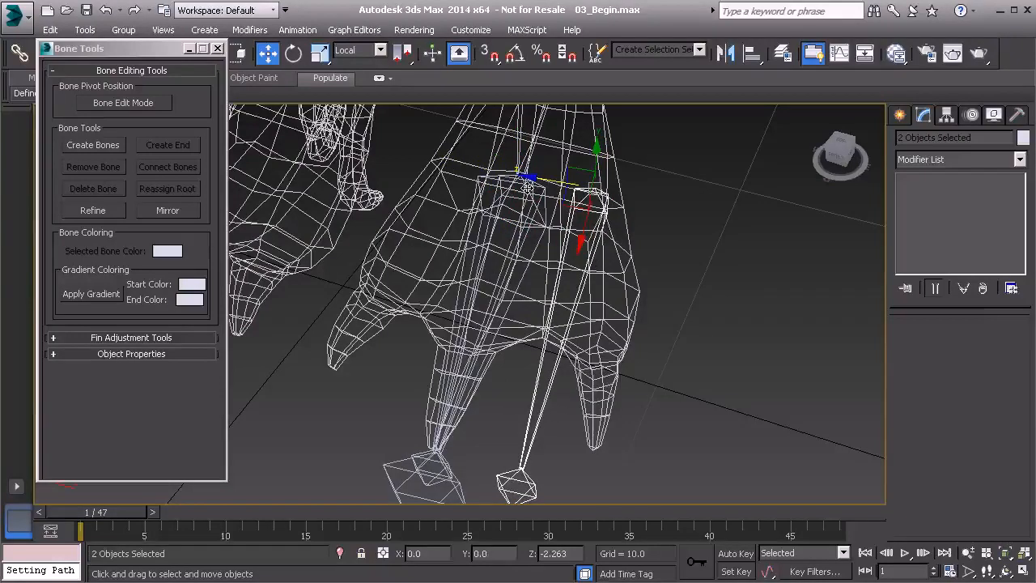
left_click(580, 287)
key("e")
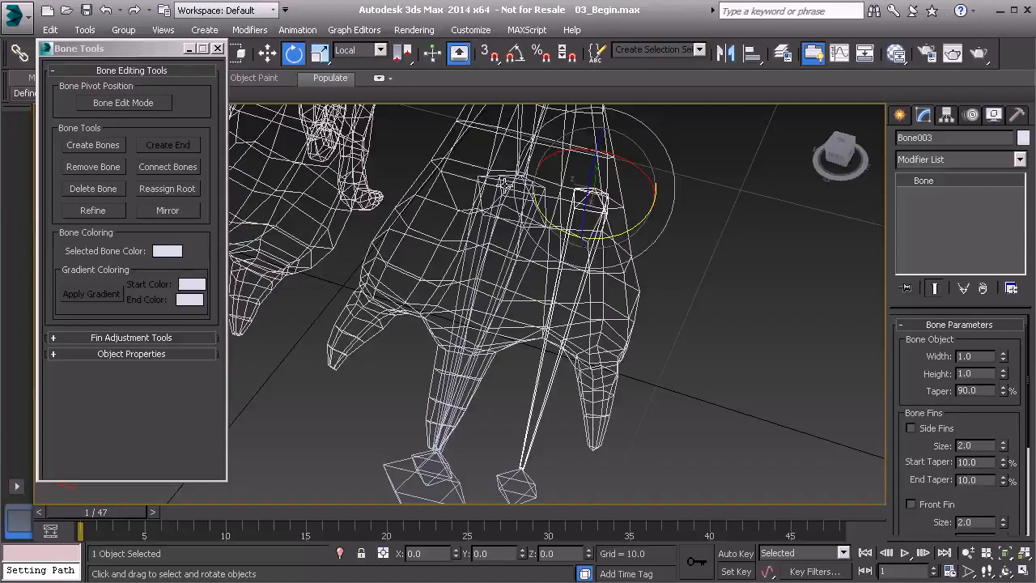
left_click_drag(556, 223, 560, 242)
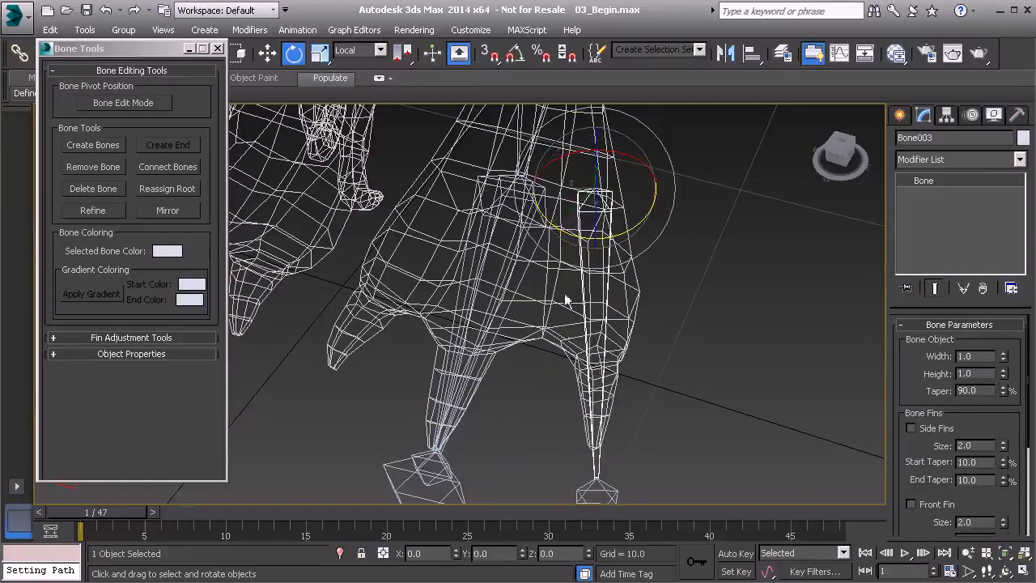
- In Bone Edit Mode, move the outer toe's end bone along local X to shorten the toe bone to the claw's tip
middle_click_drag(618, 352, 489, 307, "alt")
left_click(416, 361)
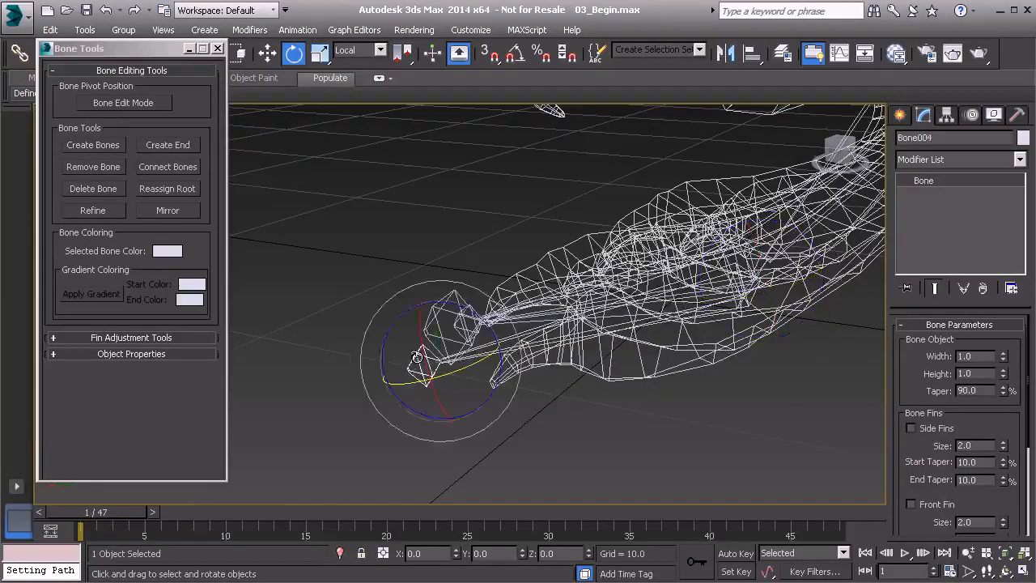
left_click(143, 103)
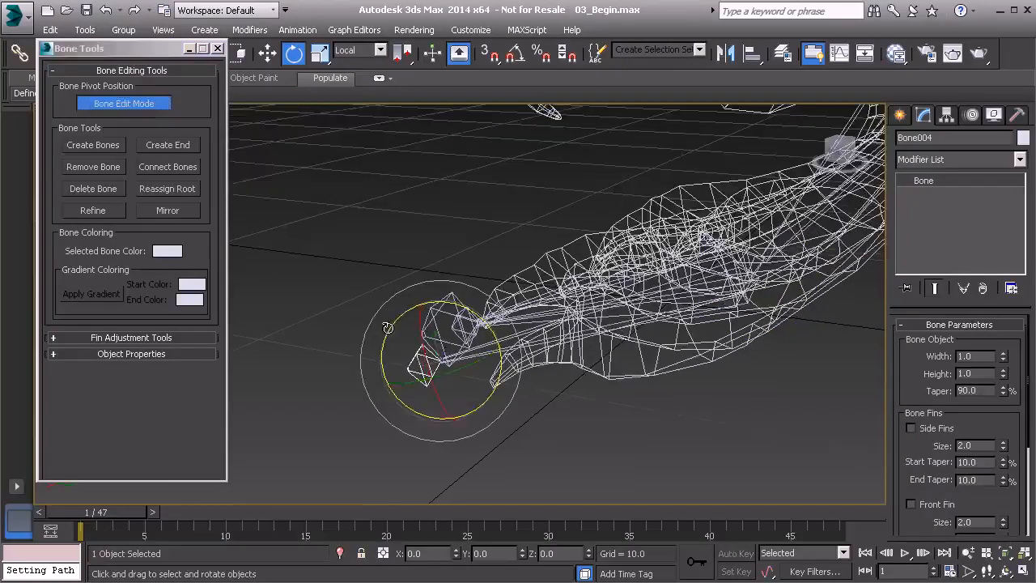
key("w")
middle_click_drag(420, 350, 421, 334, "alt")
left_click_drag(406, 342, 450, 366)
mouse_move(450, 366)
middle_mouse_down("alt")
mouse_move(565, 386)
mouse_move(446, 351)
mouse_move(478, 382)
mouse_move(556, 382)
mouse_move(492, 350)
mouse_move(463, 374)
middle_mouse_up("alt")
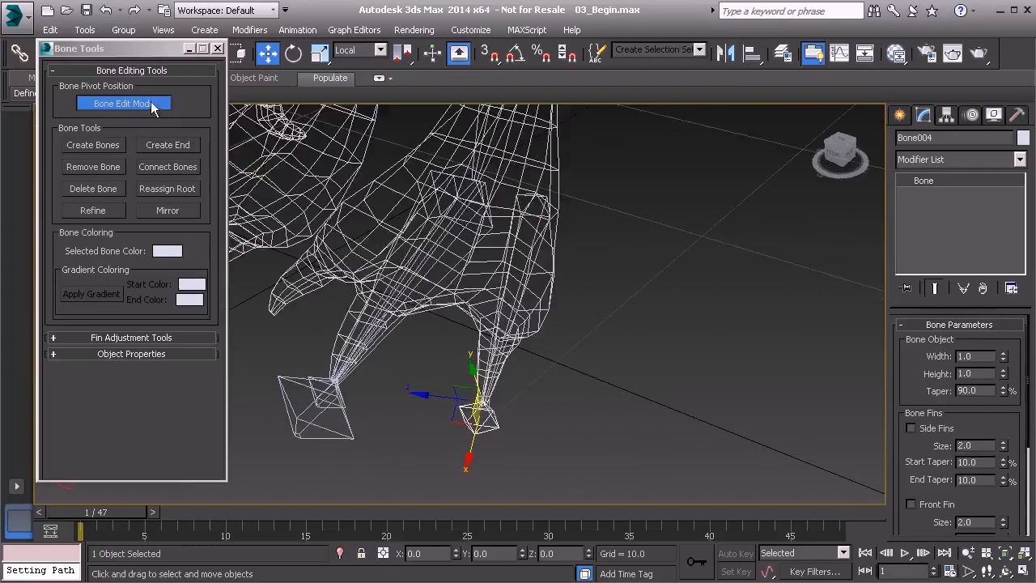
- Leave Bone Edit Mode, select the outer toe bone with its end bone, and clone both as copies
middle_click_drag(463, 254, 544, 371)
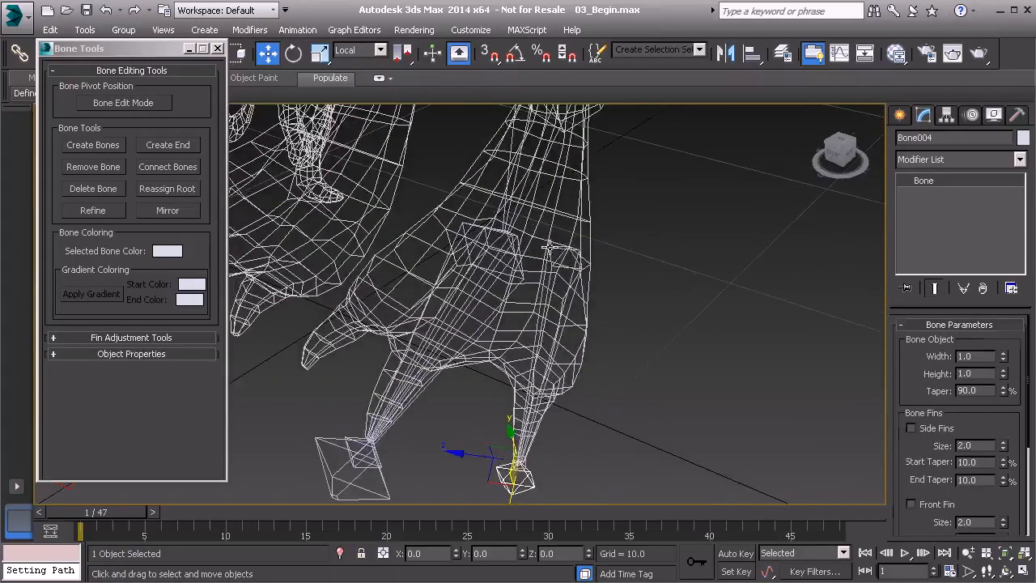
left_click(551, 248)
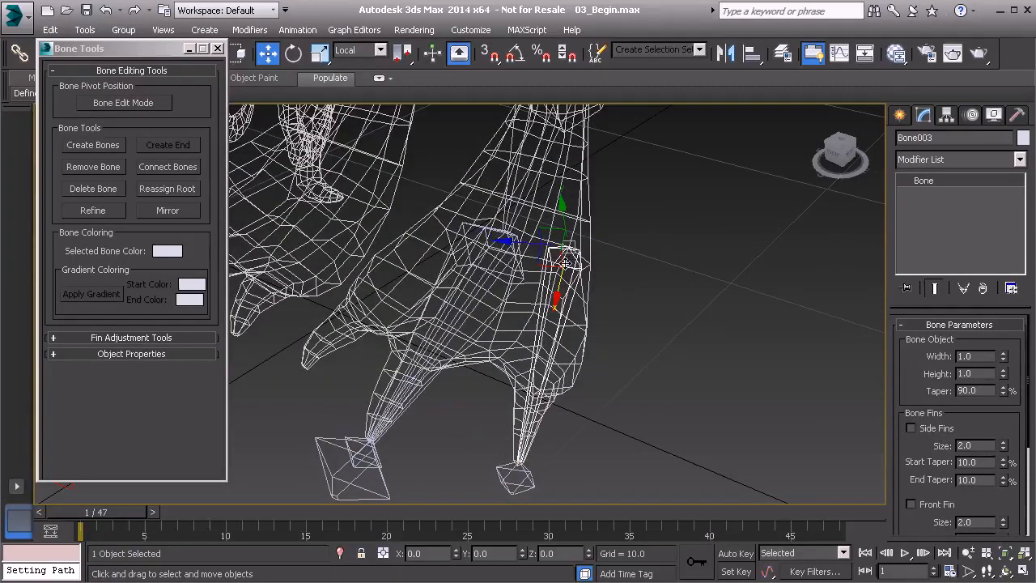
left_click(564, 264, "ctrl")
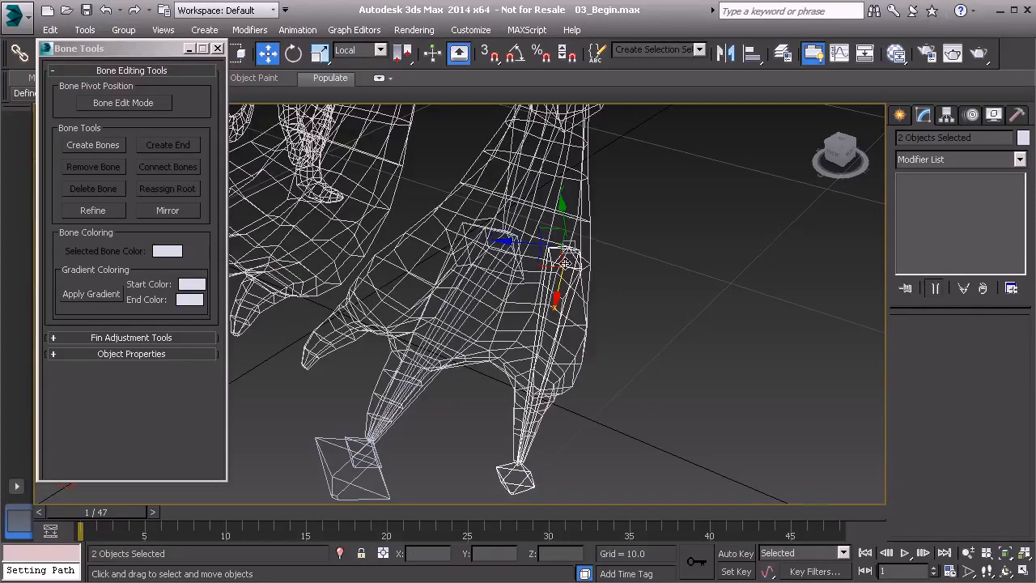
key("ctrl+v")
left_click(489, 358)
- Switch the reference coordinate system to World and move the new copies along X to the inner side of the foot
mouse_move(393, 306)
middle_mouse_down("alt")
mouse_move(441, 327)
mouse_move(624, 339)
middle_mouse_up("alt")
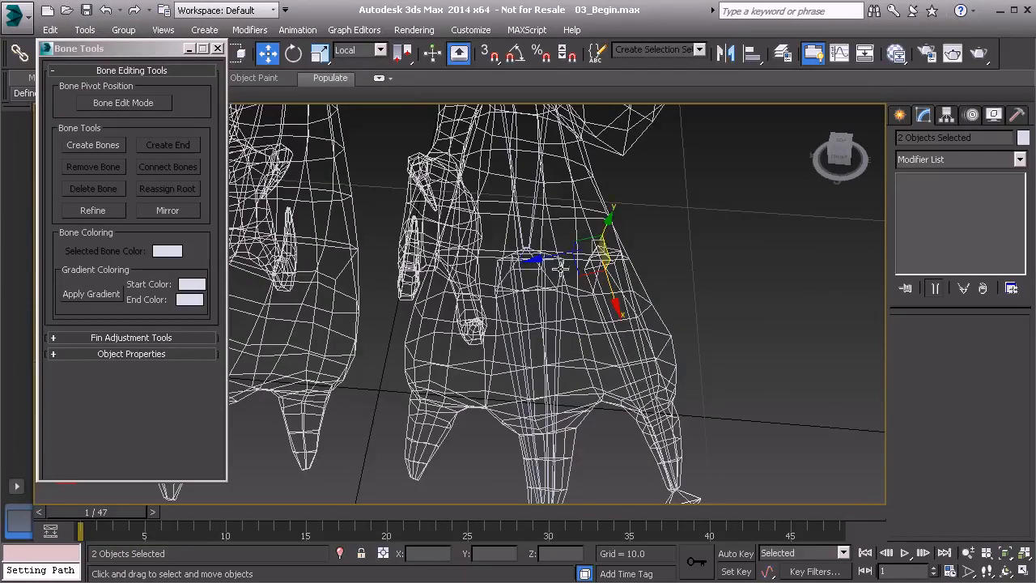
left_click(373, 50)
left_click(357, 86)
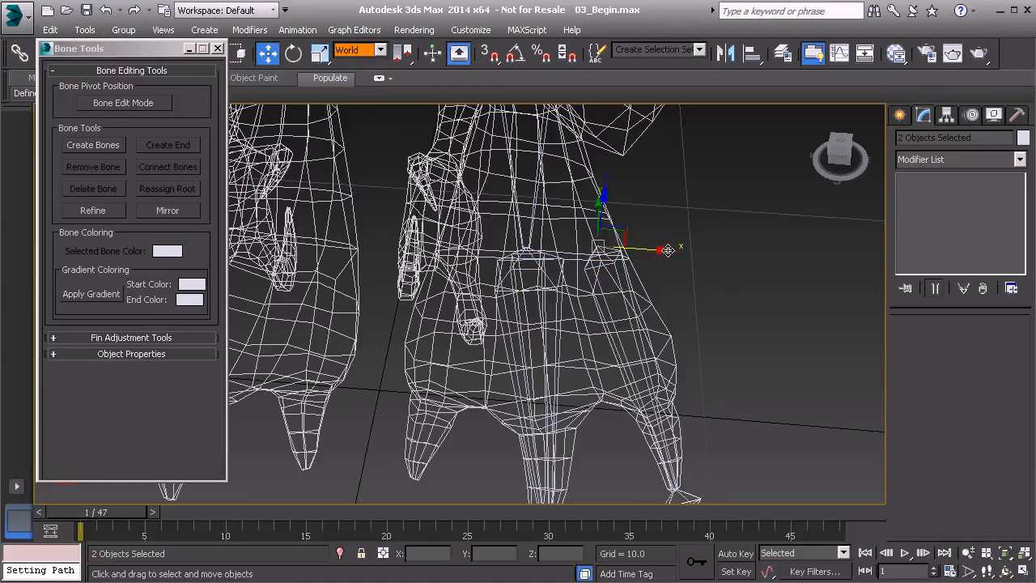
left_click_drag(667, 252, 501, 257)
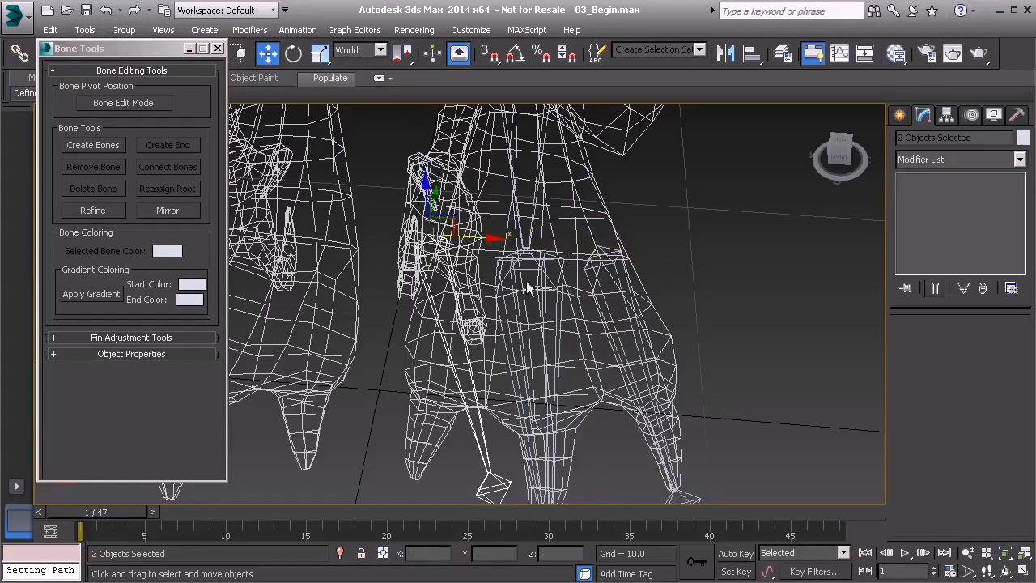
middle_click_drag(541, 282, 535, 273, "alt")
left_click_drag(570, 254, 597, 267)
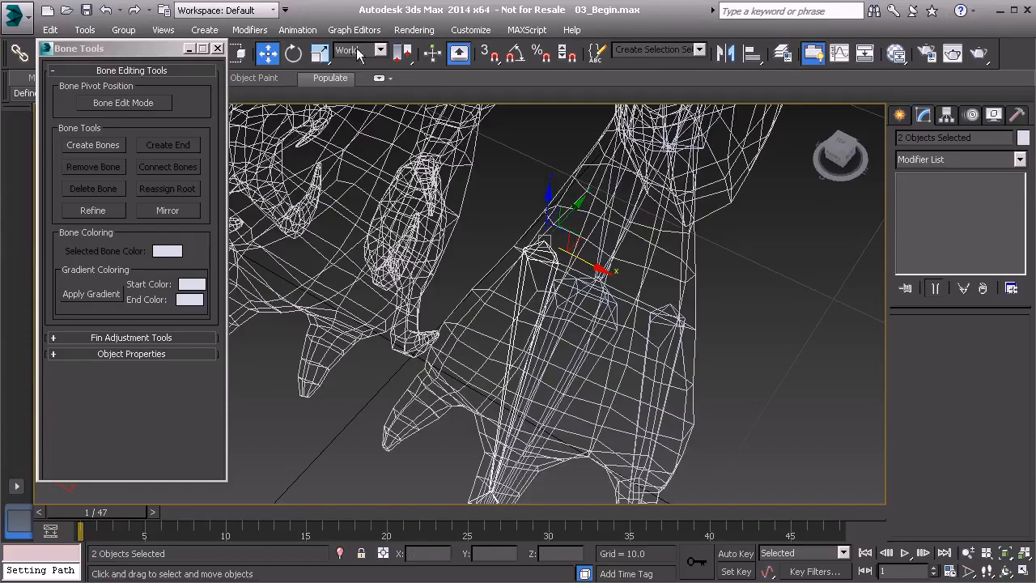
- Adjust the inner toe bones' placement inside the foot along world Y, and shift them about 0.31 along world X
middle_click_drag(546, 222, 544, 257, "alt")
mouse_move(636, 253)
middle_mouse_down("alt")
mouse_move(569, 204)
mouse_move(635, 242)
middle_mouse_up("alt")
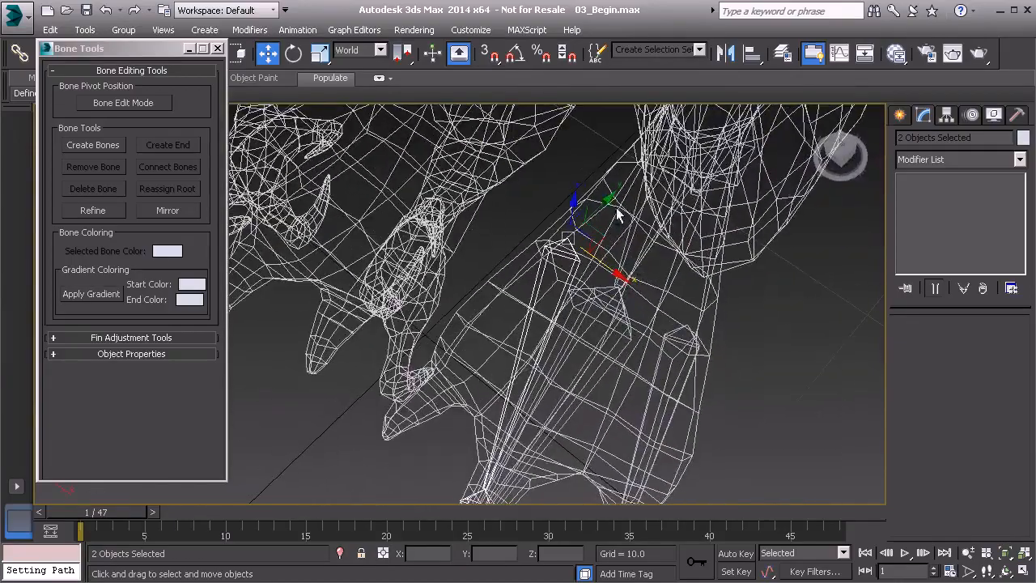
left_click_drag(607, 199, 600, 208)
middle_click_drag(655, 241, 669, 416, "alt")
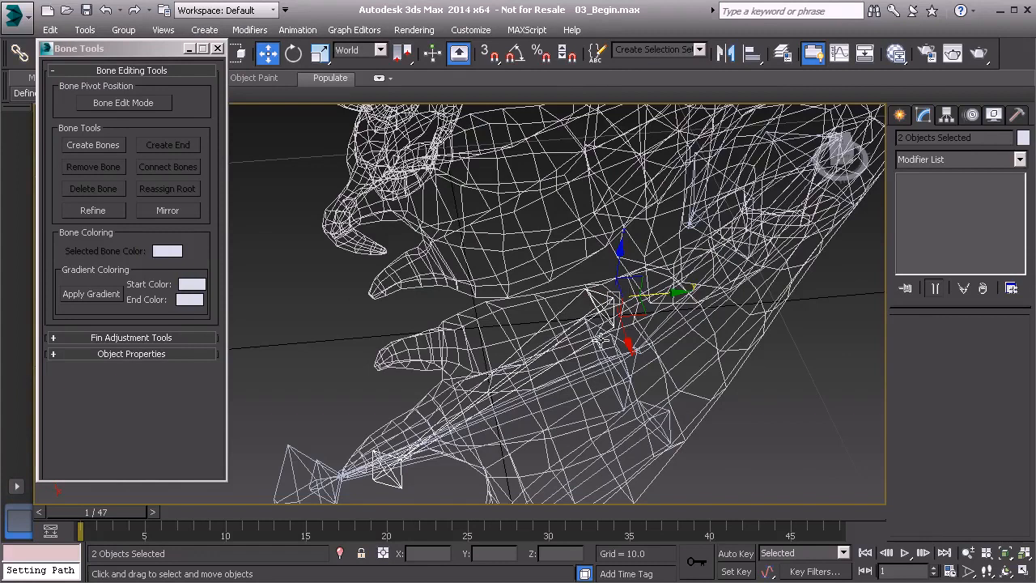
middle_click_drag(606, 336, 561, 306, "alt")
scroll(499, 269, "up", 2)
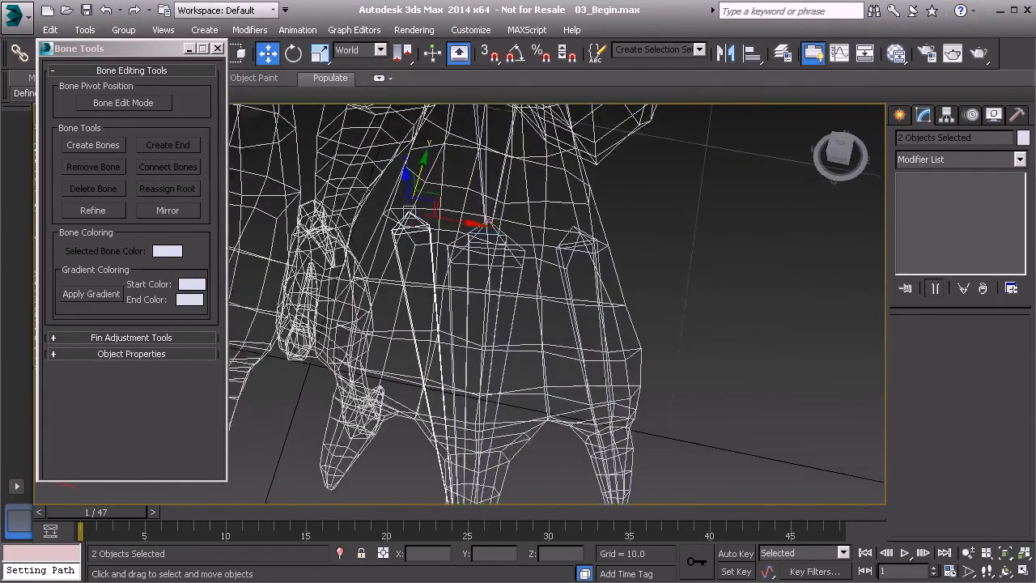
left_click_drag(468, 222, 479, 227)
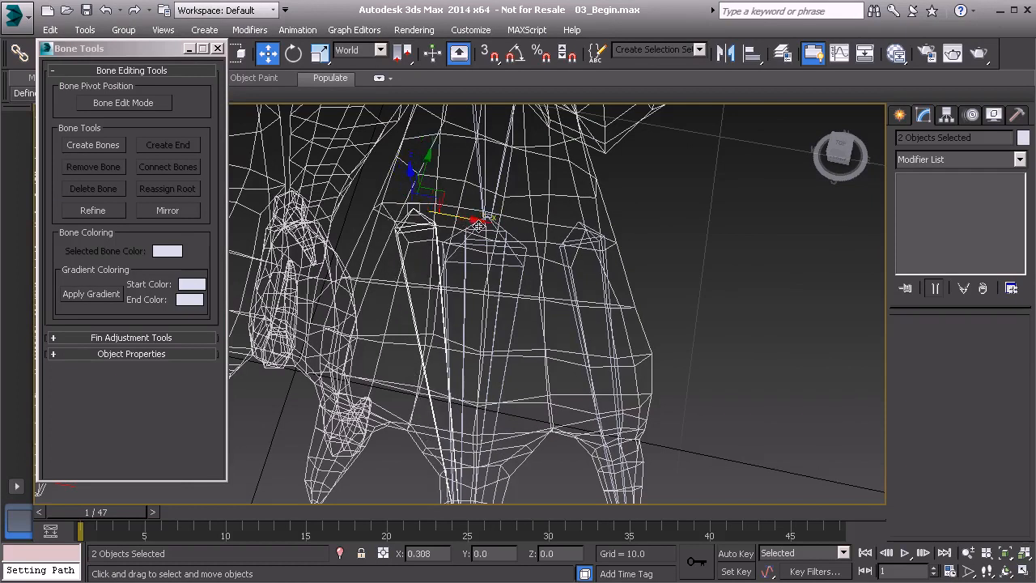
- Rotate the inner toe bone about -26.5 degrees around its local Y axis to point at the inner claw
key("e")
middle_click_drag(476, 229, 468, 79)
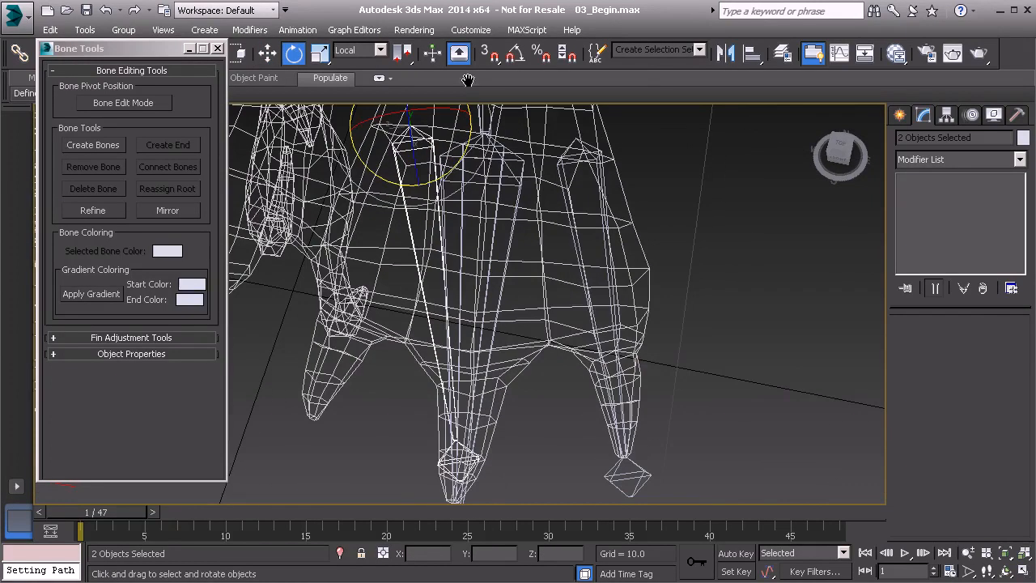
left_click(410, 217)
left_click_drag(447, 166, 420, 201)
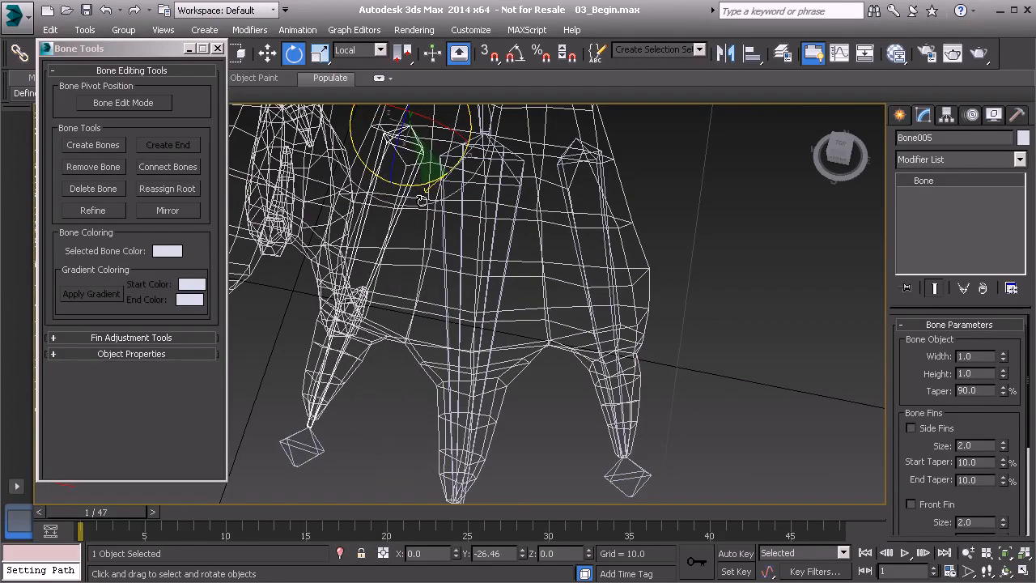
- In Bone Edit Mode, move the inner toe's end bone about -0.6 along local X and 0.585 along local Y
middle_click_drag(421, 202, 526, 175, "alt")
left_click(511, 366)
left_click(128, 104)
middle_click_drag(323, 209, 457, 259, "alt")
key("w")
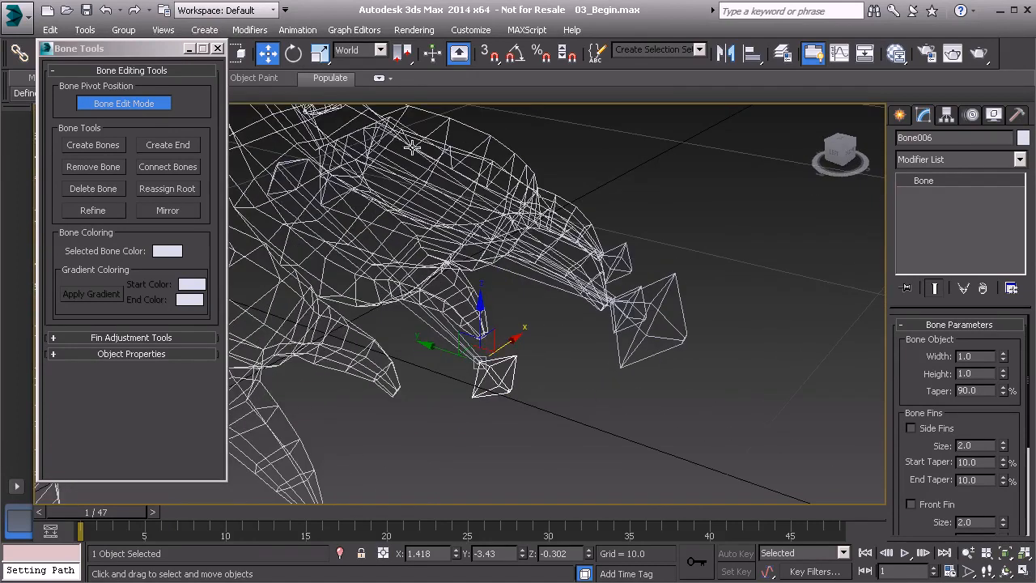
left_click(351, 51)
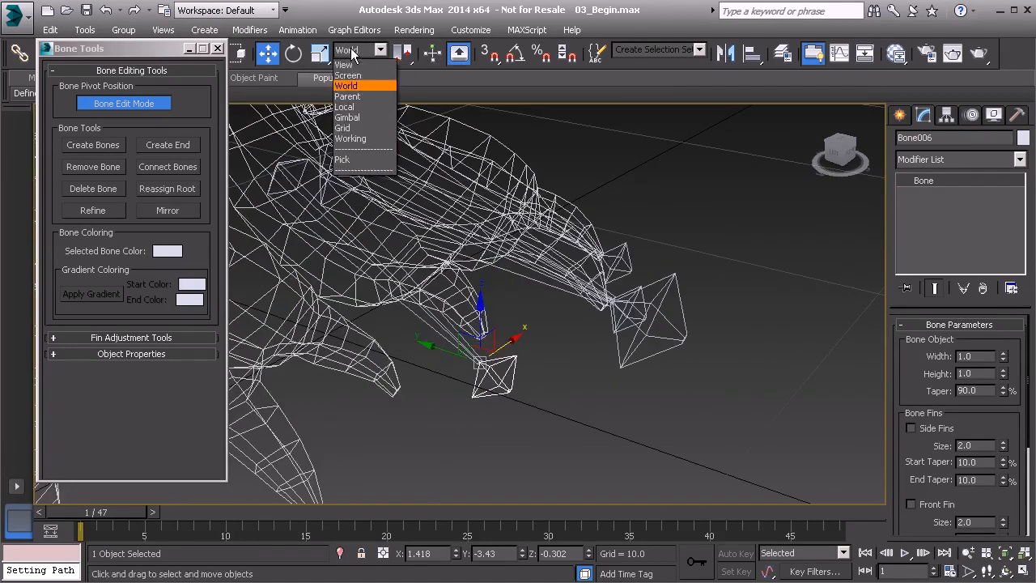
left_click(362, 106)
middle_click_drag(453, 267, 502, 340, "alt")
left_click_drag(507, 344, 493, 318)
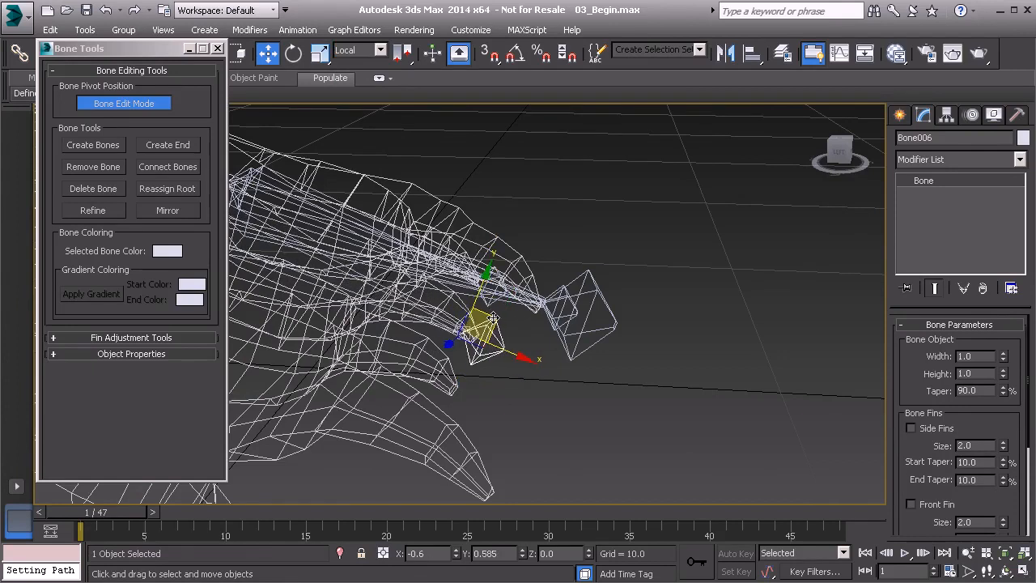
- Shift the inner toe's end bone about 0.107 along local X to meet the claw tip, and leave Bone Edit Mode
middle_click_drag(510, 344, 461, 347, "alt")
left_click_drag(448, 354, 445, 359)
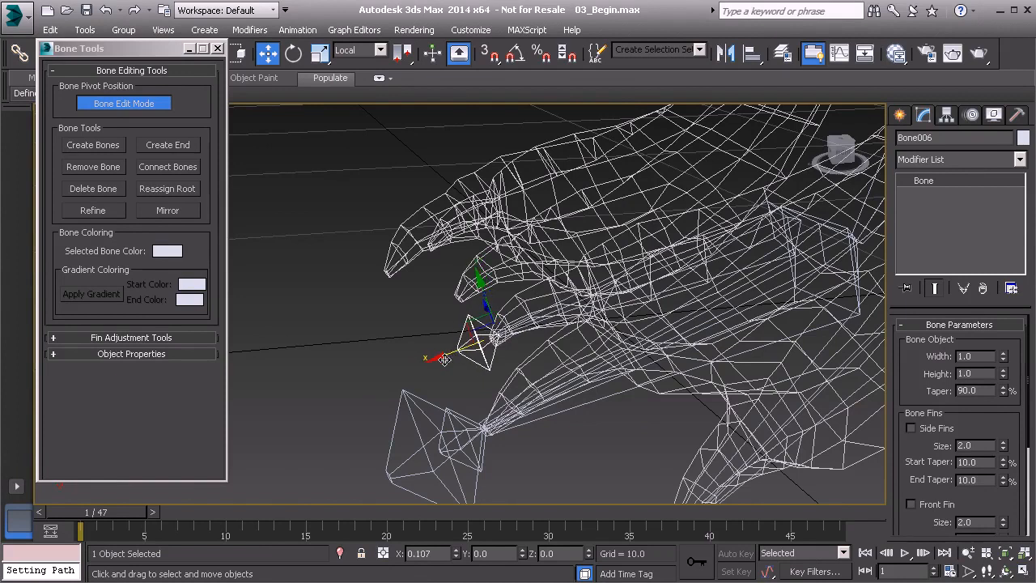
middle_click_drag(489, 337, 613, 316, "alt")
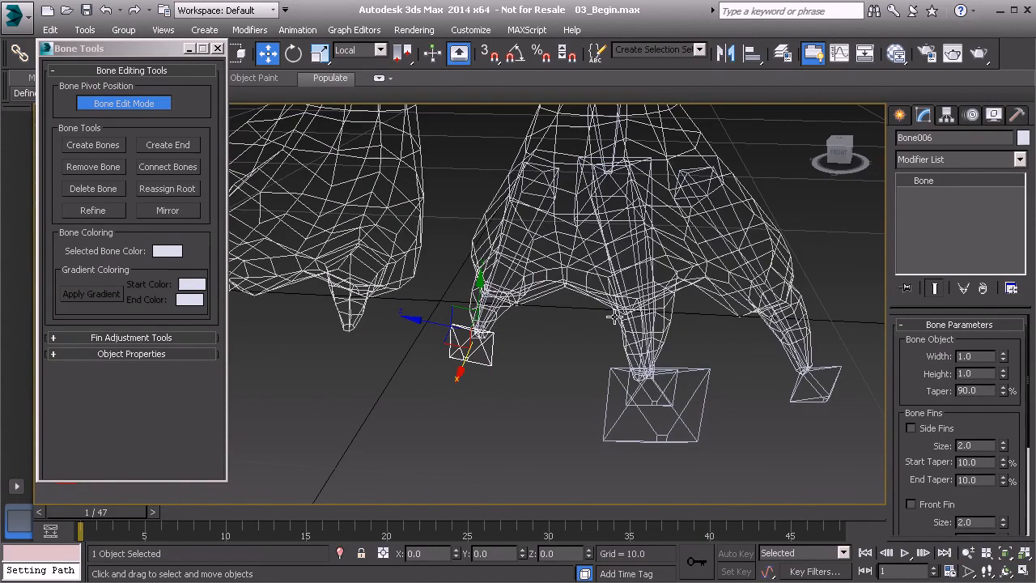
left_click(132, 106)
- Close Bone Tools and link the three toe bones to the wide foot bone as their parent
middle_click_drag(582, 214, 660, 277, "alt")
left_click(615, 259)
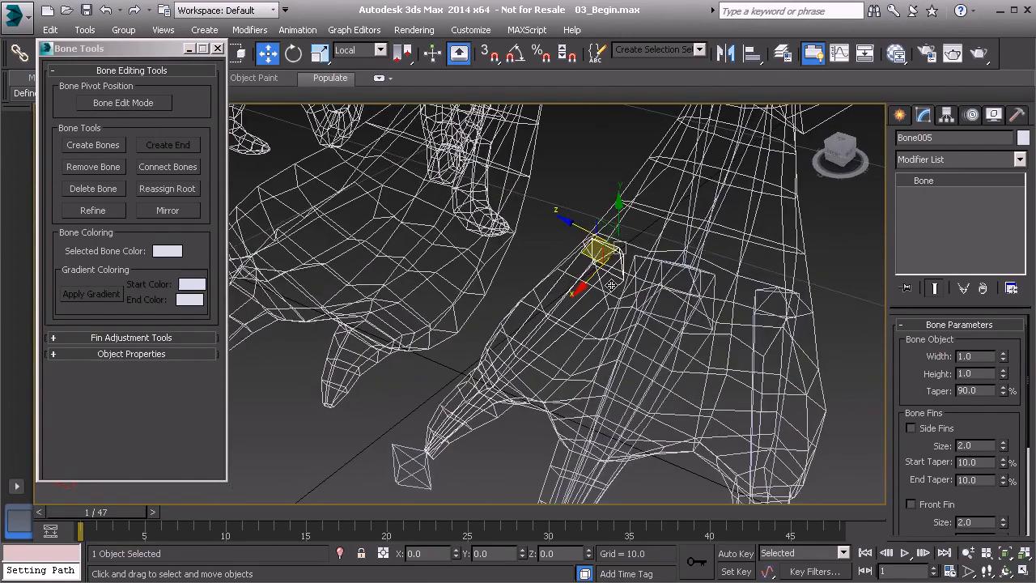
left_click(661, 277, "ctrl")
left_click(757, 292, "ctrl")
middle_click_drag(756, 292, 611, 308, "alt")
middle_click_drag(701, 350, 619, 339, "alt")
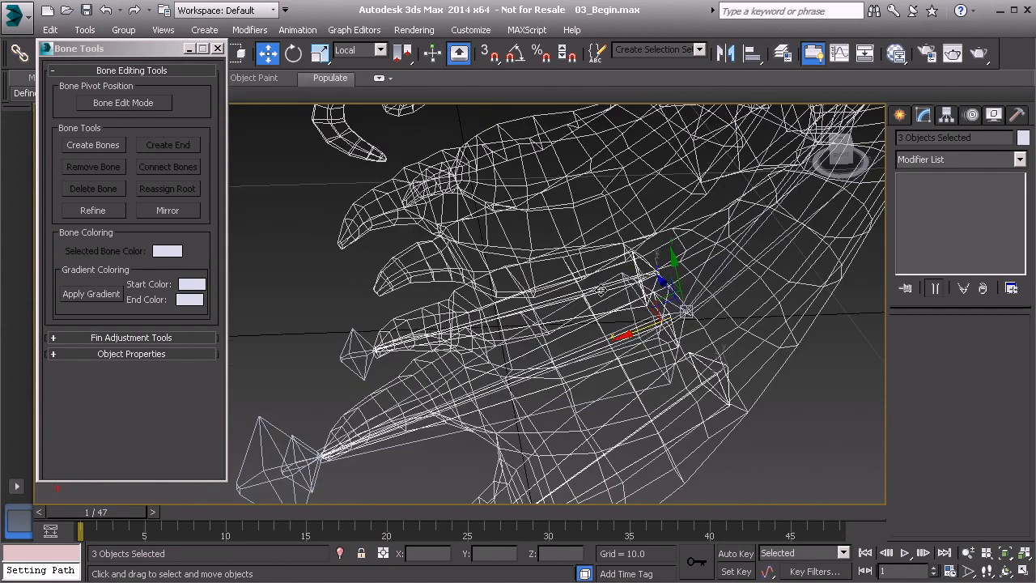
middle_click_drag(593, 262, 609, 302, "alt")
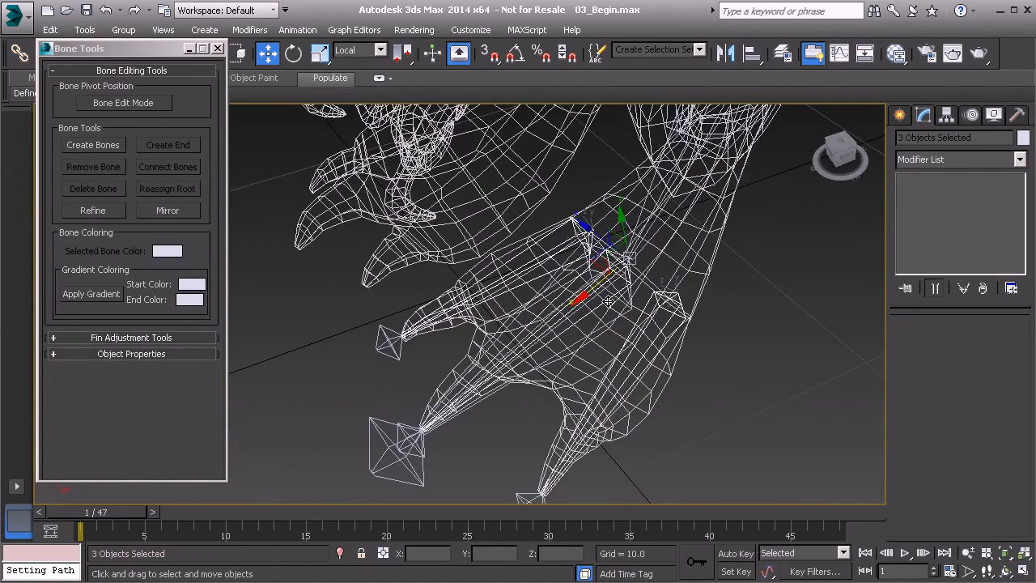
left_click(217, 48)
left_click(20, 52)
middle_click_drag(518, 291, 619, 272, "alt")
scroll(619, 271, "up", 3)
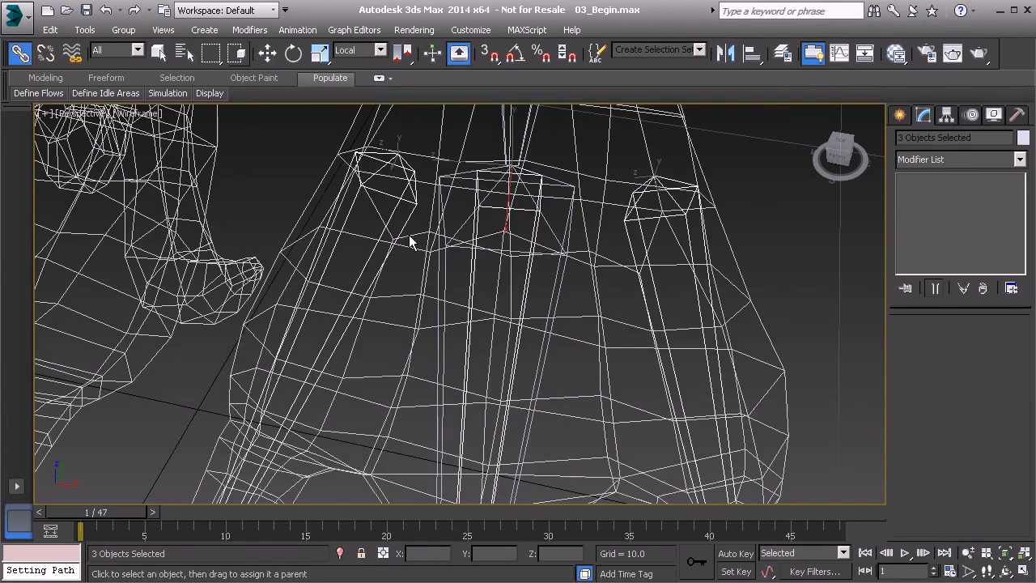
left_click_drag(394, 204, 535, 276)
left_click_drag(583, 233, 567, 217)
middle_click_drag(595, 261, 573, 221, "alt")
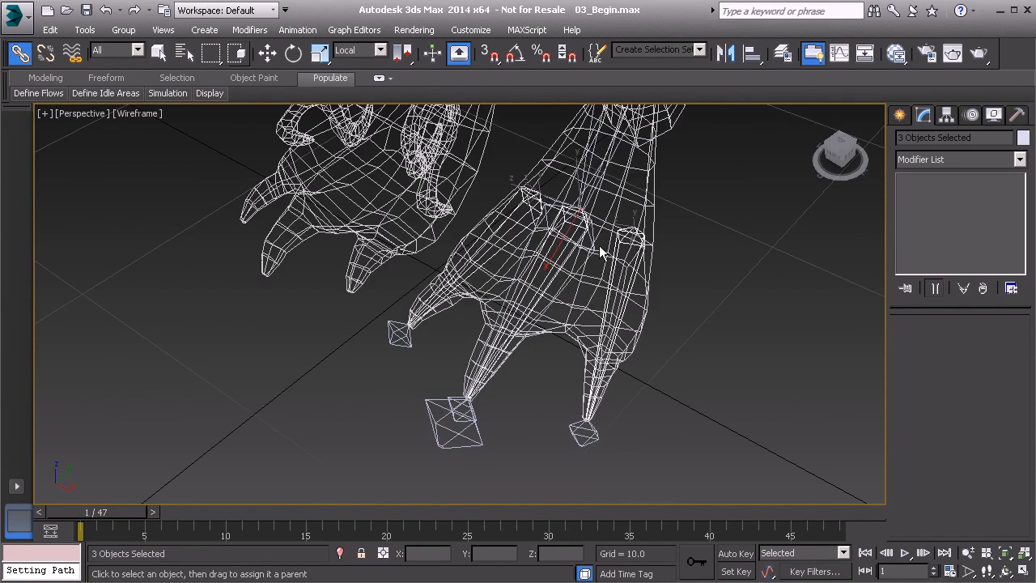
- Select the three toe bones with their end bones and apply Freeze Transform to all of them
double_click(545, 236)
right_click(697, 277)
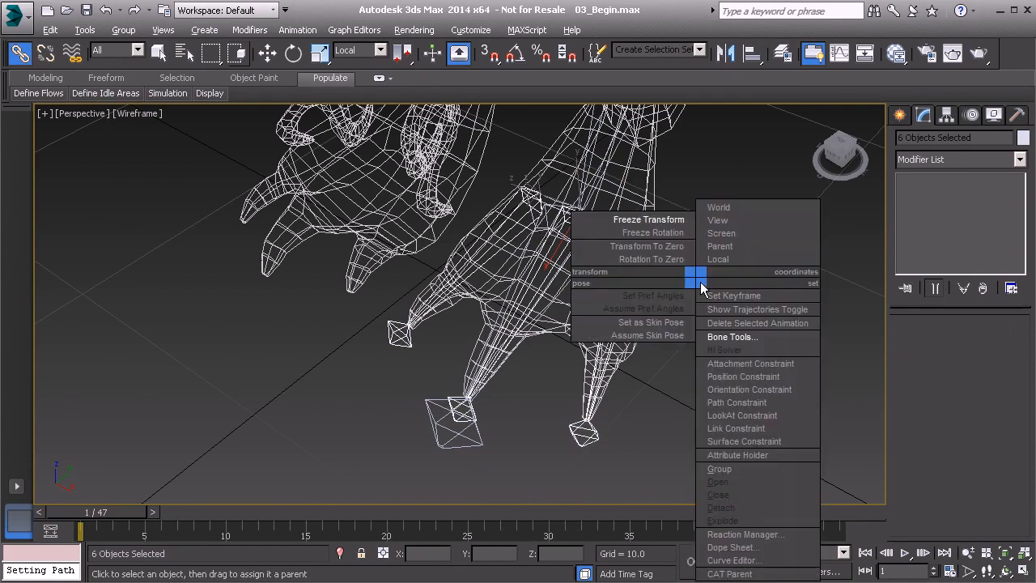
left_click(649, 220)
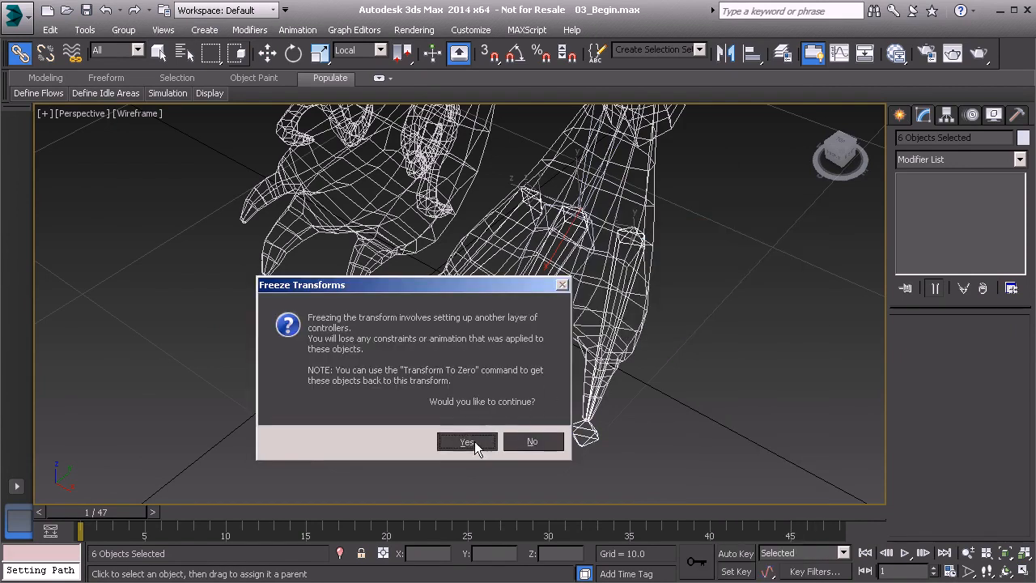
left_click(467, 441)
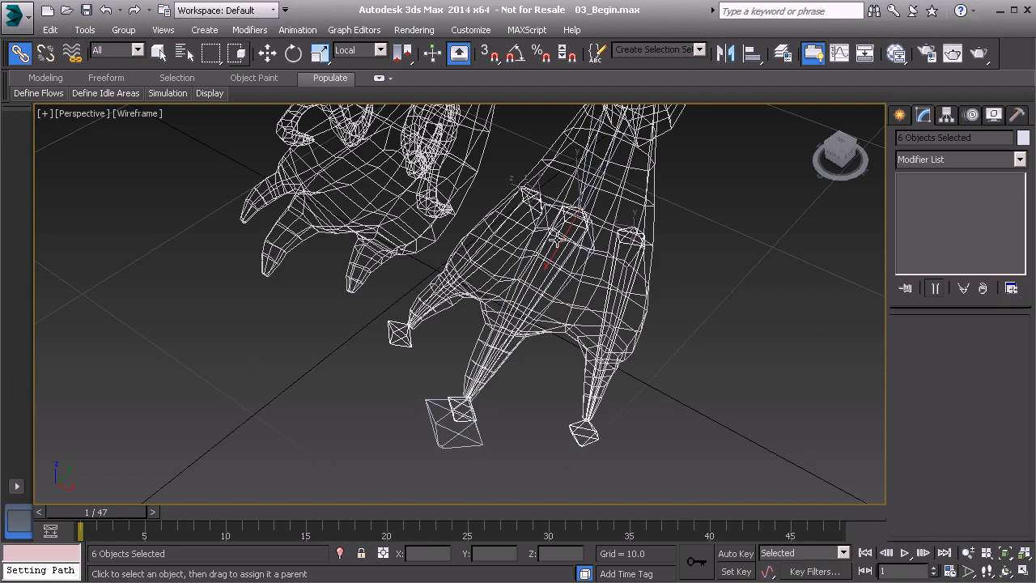
- Rename the inner toe bone Bn_L_Toe_A01 and copy that name for reuse
middle_click_drag(608, 254, 624, 286)
key("q")
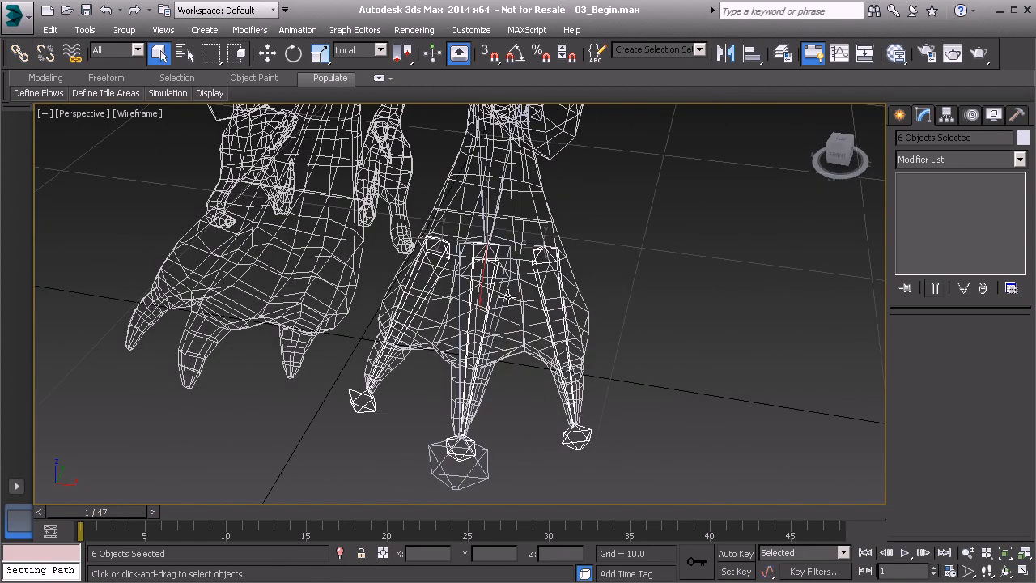
scroll(461, 322, "up", 5)
scroll(435, 261, "up", 4)
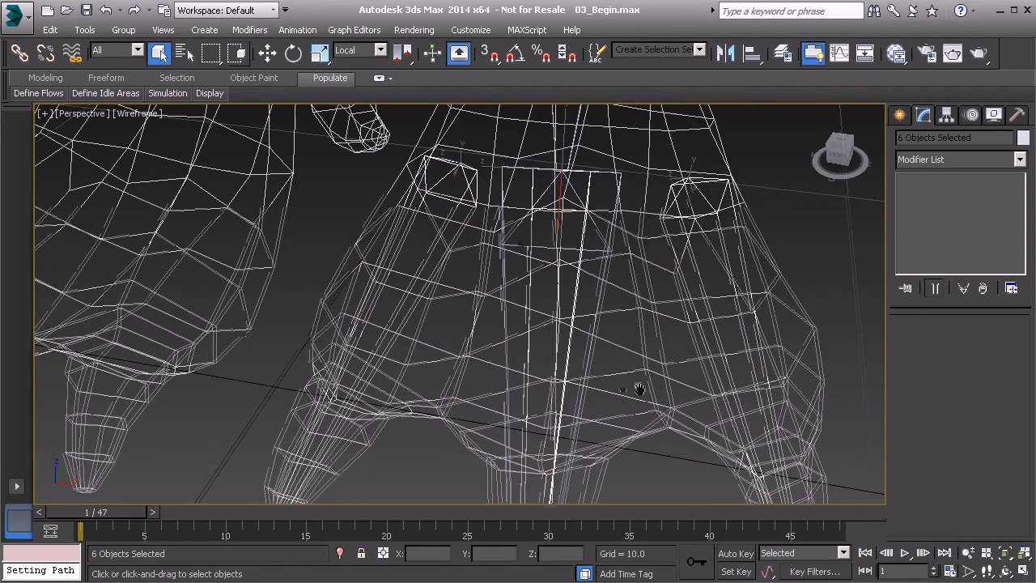
left_click(468, 171)
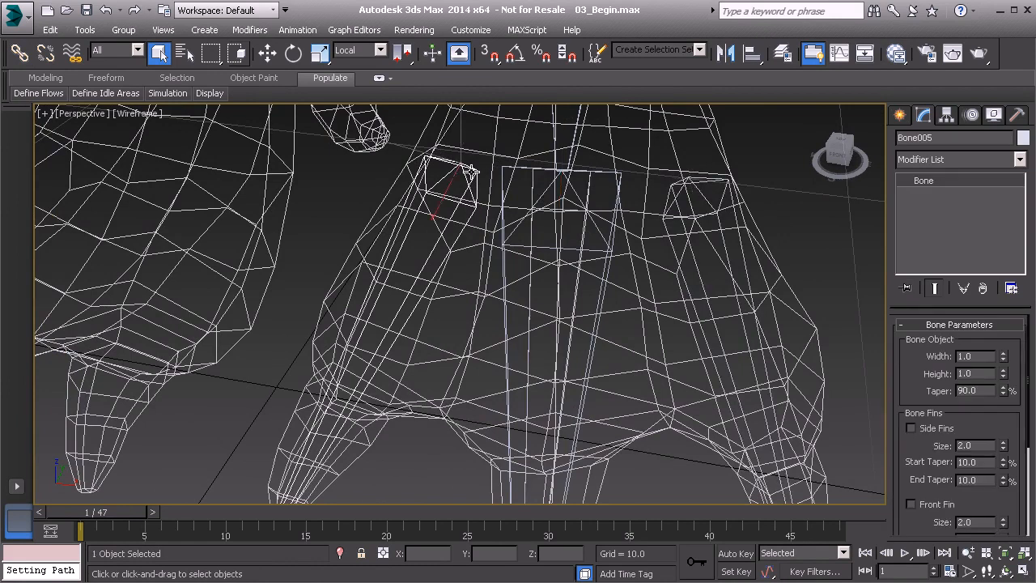
scroll(484, 195, "down", 5)
middle_click_drag(484, 215, 524, 327)
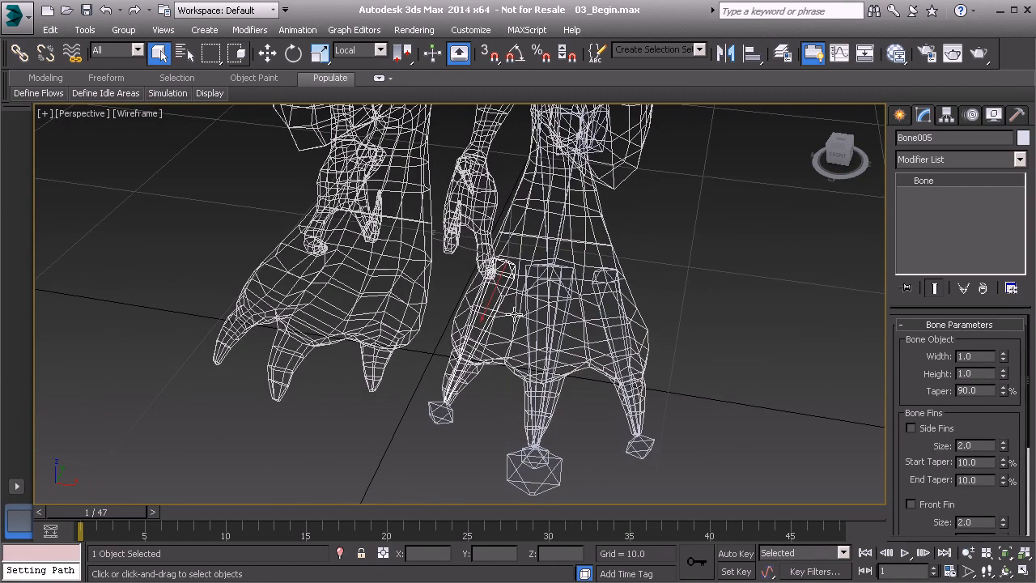
scroll(427, 328, "up", 4)
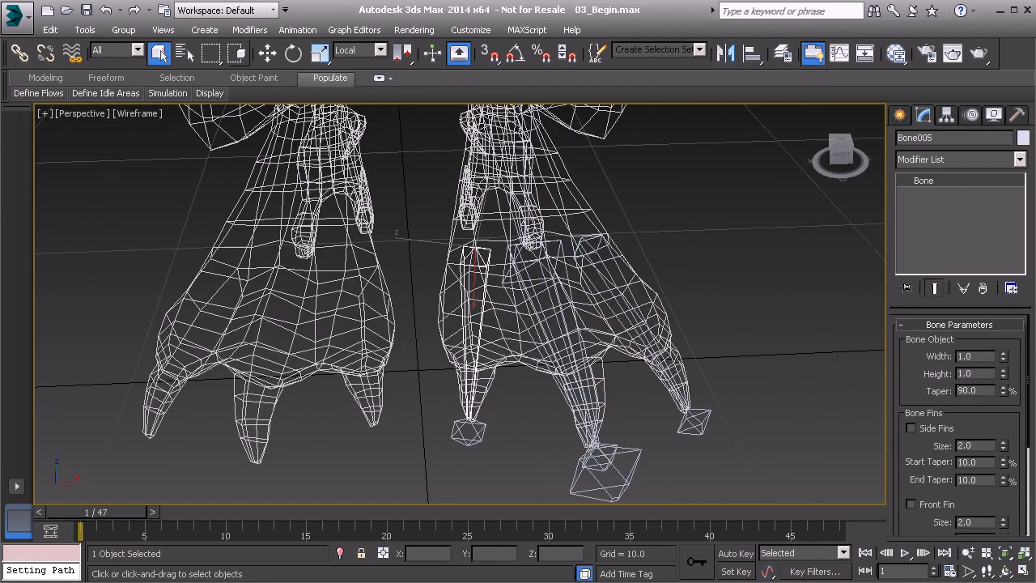
left_click(944, 138)
type("B")
left_click(953, 139)
key("ctrl+c")
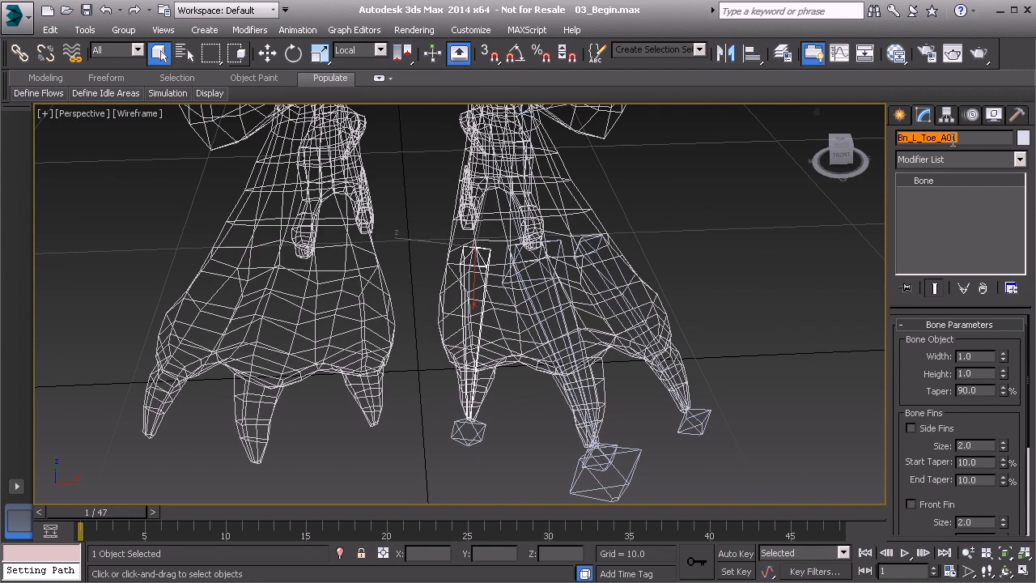
- Rename the inner toe's end bone Be_L_Toe_A01, based on the copied name
left_click(481, 429)
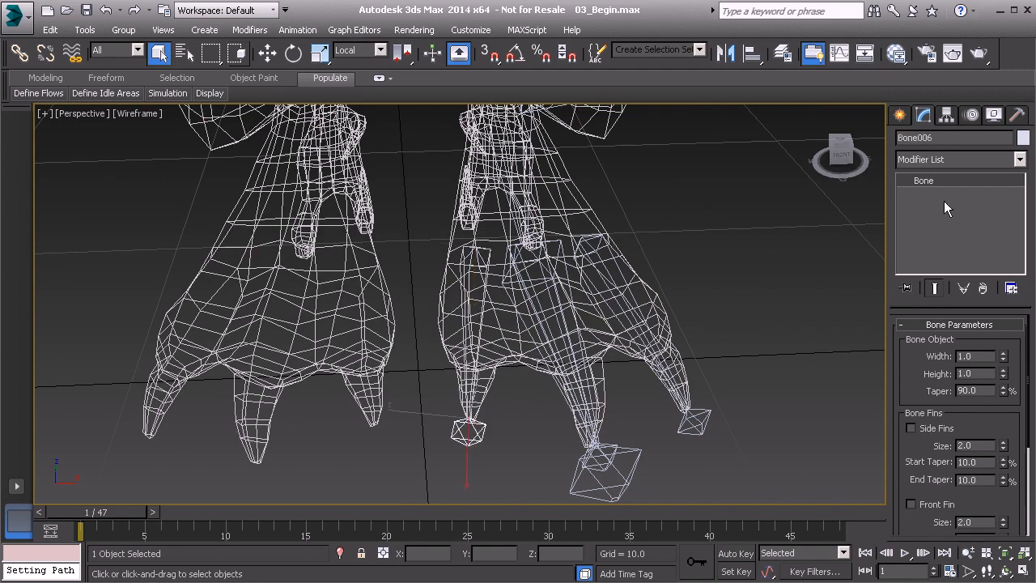
left_click(936, 139)
key("ctrl+v")
key("BackSpace")
type("e")
double_click(968, 138)
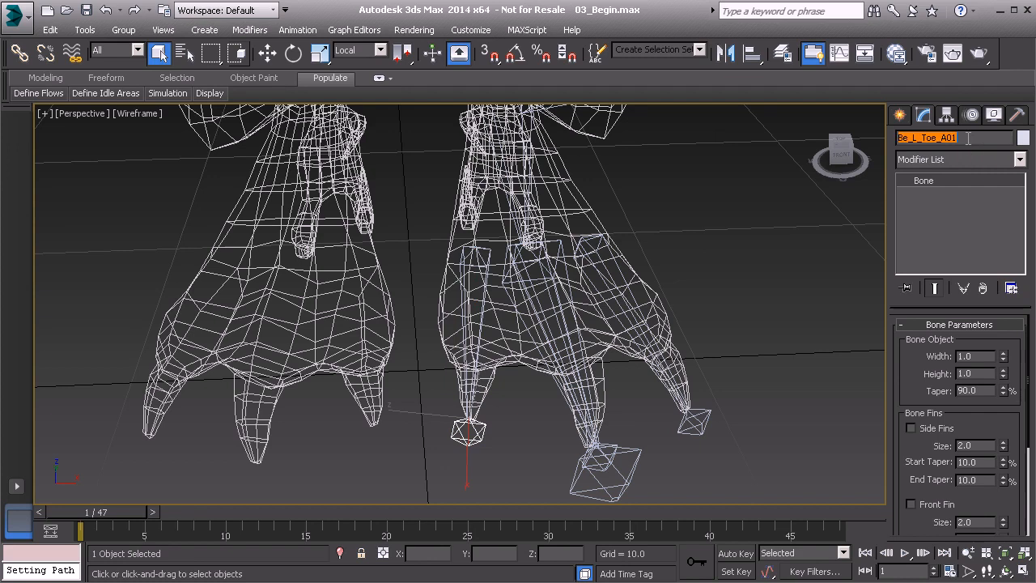
left_click(968, 139)
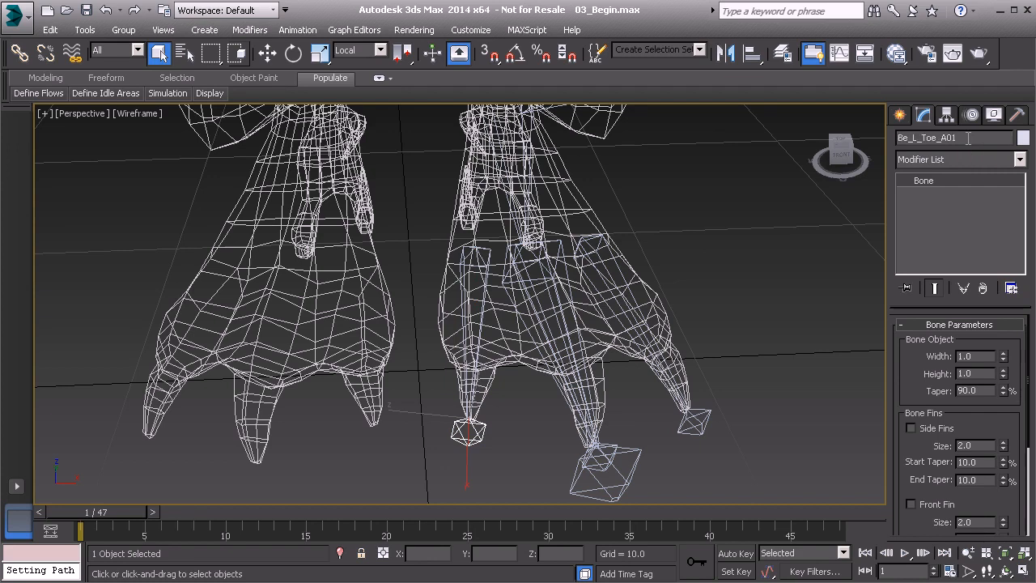
- Rename the middle toe bone Bn_L_Toe_B01 and copy that name
left_click(549, 284)
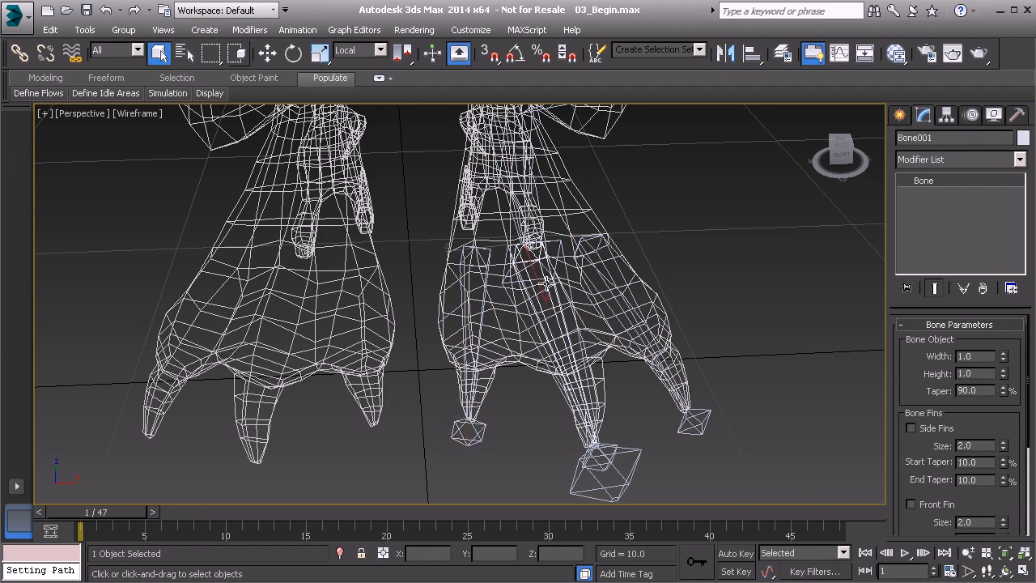
double_click(934, 141)
key("ctrl+v")
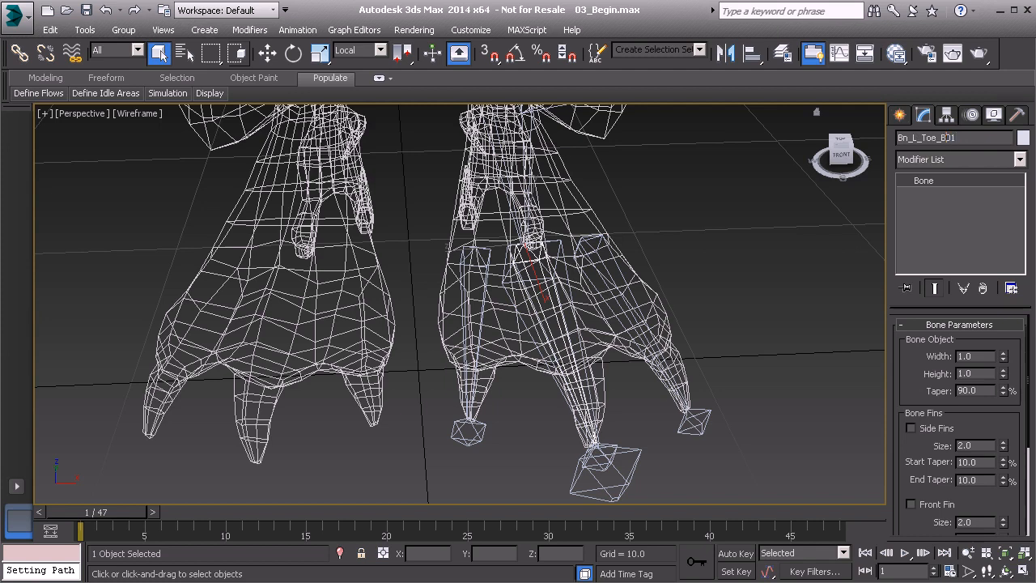
double_click(948, 138)
key("ctrl+c")
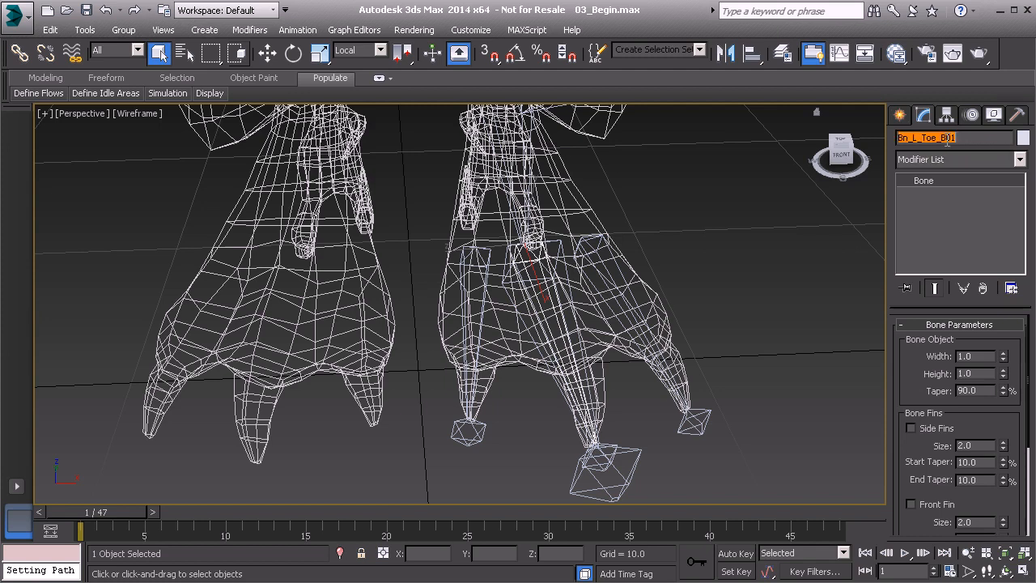
- Rename the middle toe's end bone Be_L_Toe_B01, based on the copied name
left_click(613, 465)
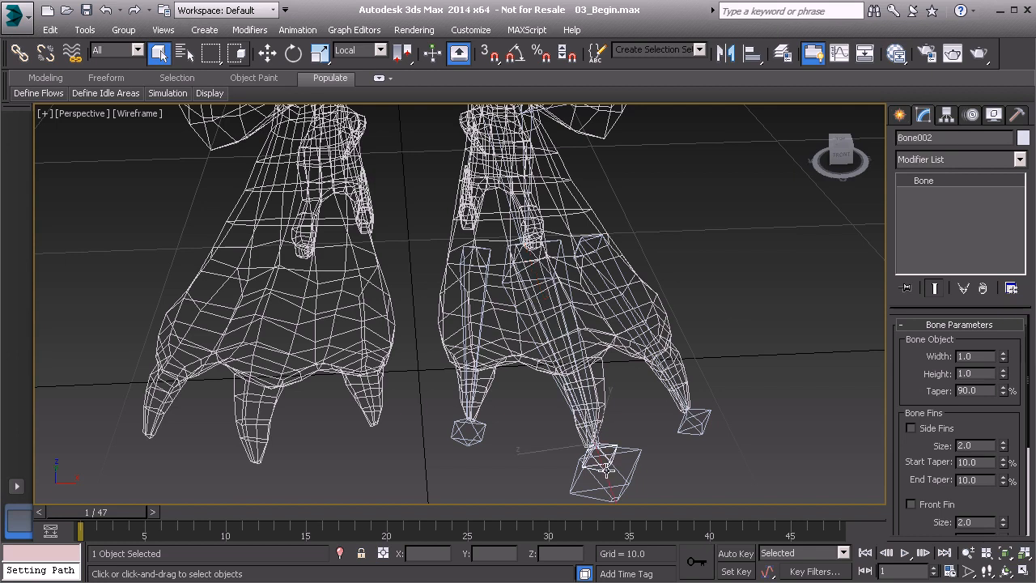
double_click(921, 138)
key("ctrl+v")
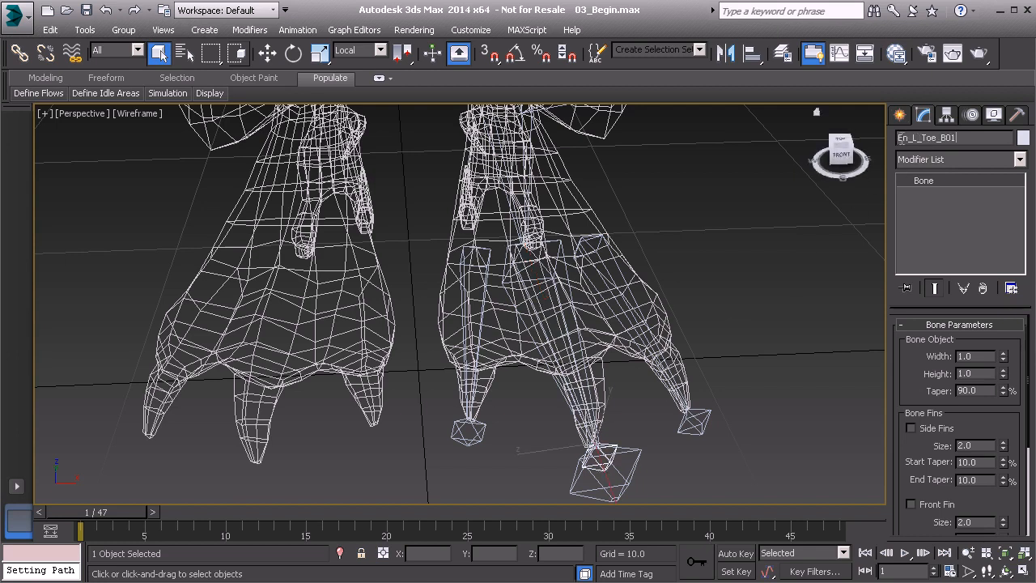
left_click(910, 138)
key("BackSpace")
type("e")
- Rename the outer toe's end bone Be_L_Toe_C01
middle_click_drag(584, 312, 551, 298)
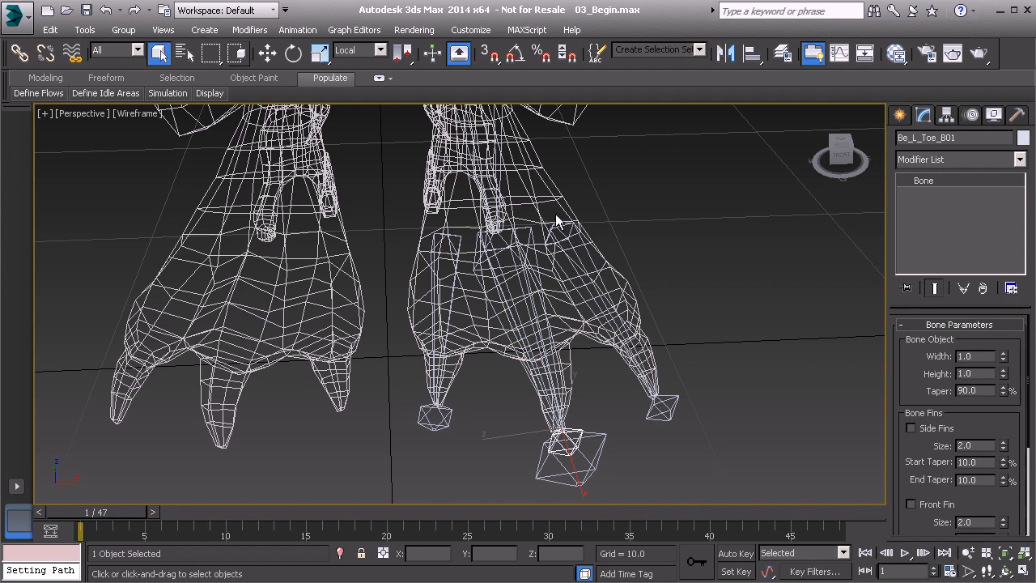
left_click(663, 410)
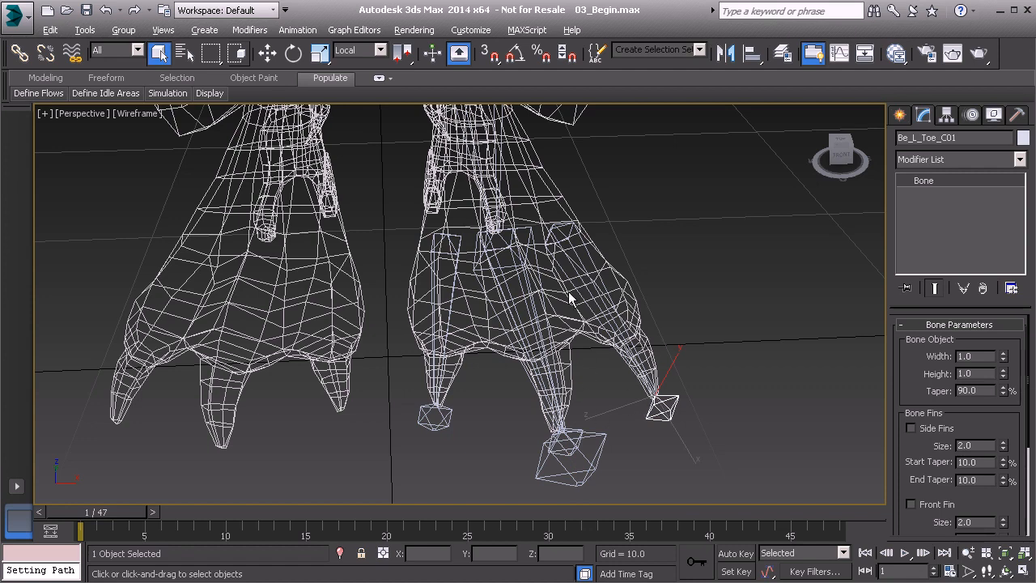
- Create a Point helper on the ground beside the creature's left leg
scroll(557, 280, "down", 5)
middle_click_drag(520, 189, 515, 356)
scroll(515, 356, "up", 4)
scroll(519, 341, "up", 1)
left_click(900, 115)
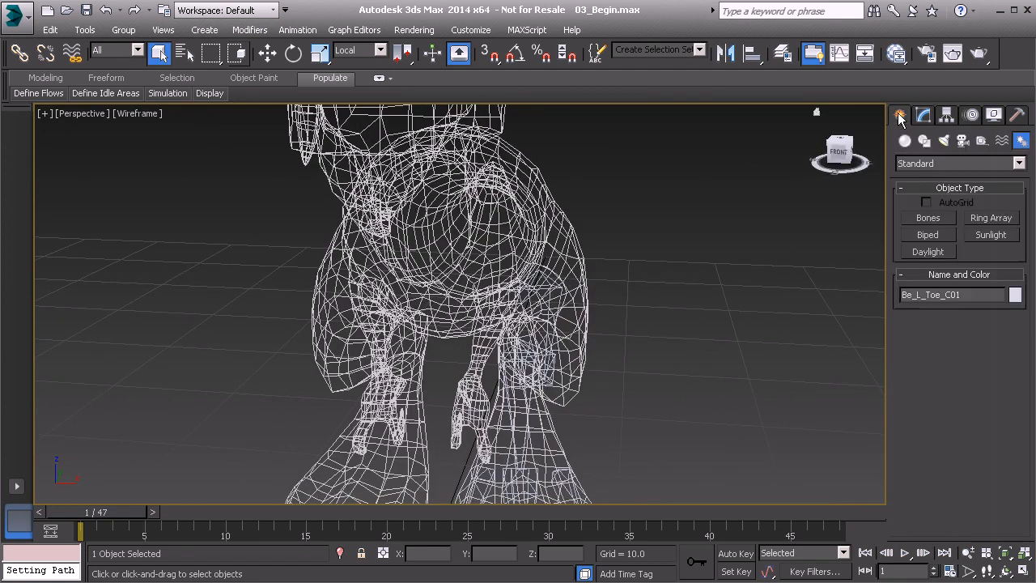
left_click(980, 139)
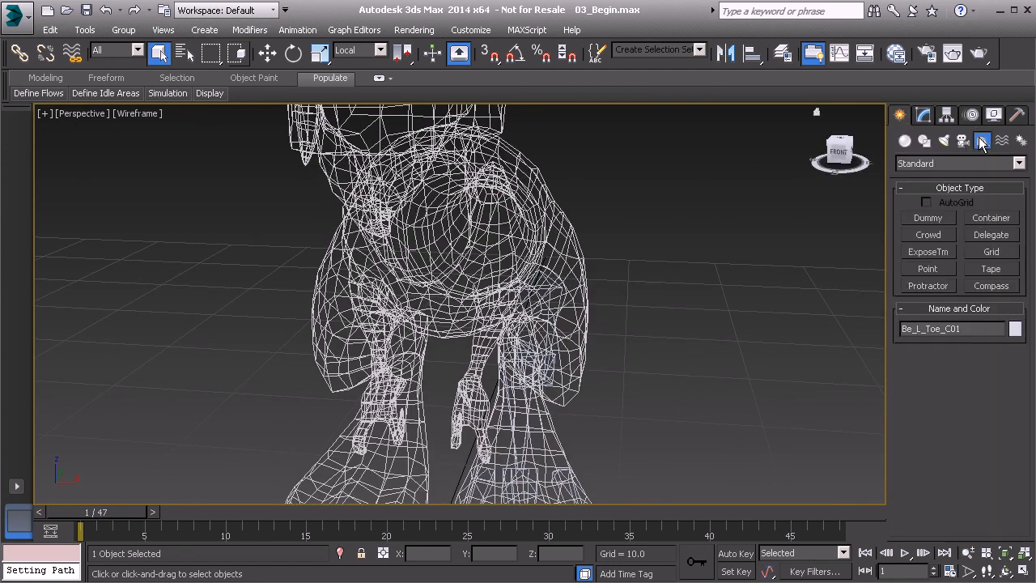
left_click(926, 271)
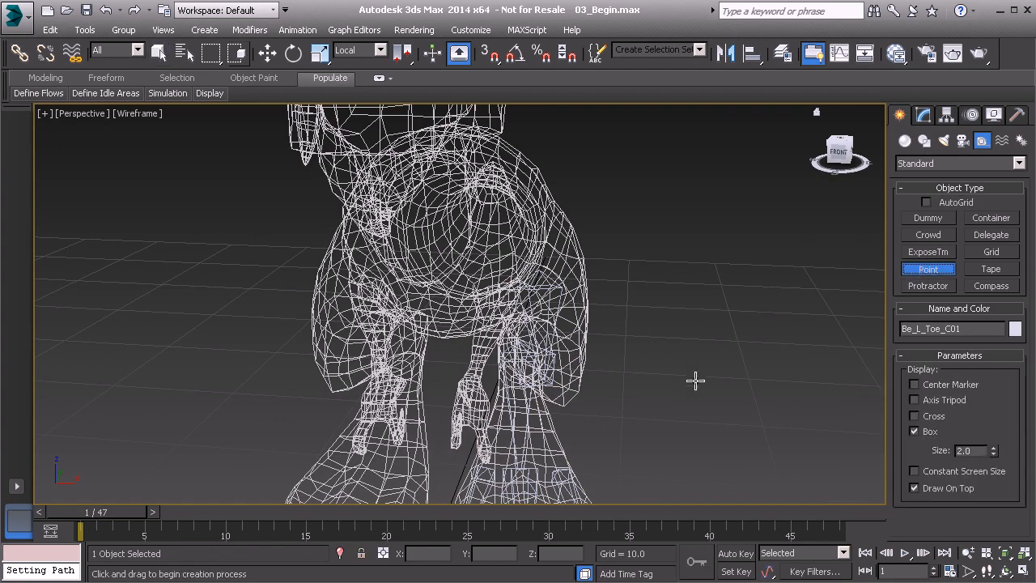
left_click(617, 407)
right_click(704, 366)
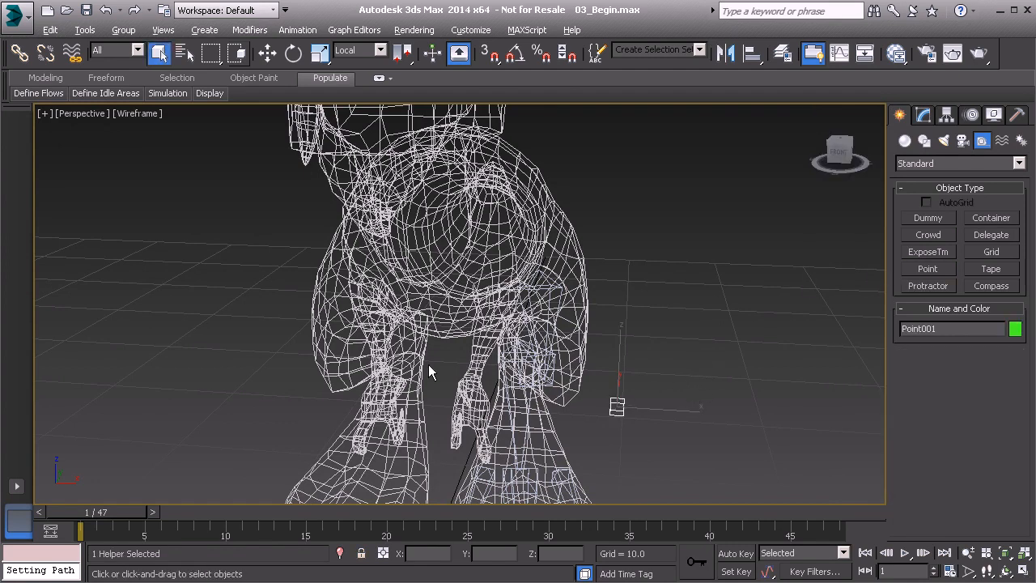
- Align the Point helper's position to the start of the left thigh bone
middle_click_drag(430, 364, 436, 361, "alt")
middle_click_drag(538, 371, 524, 366)
scroll(526, 358, "up", 2)
middle_click_drag(591, 340, 571, 342, "alt")
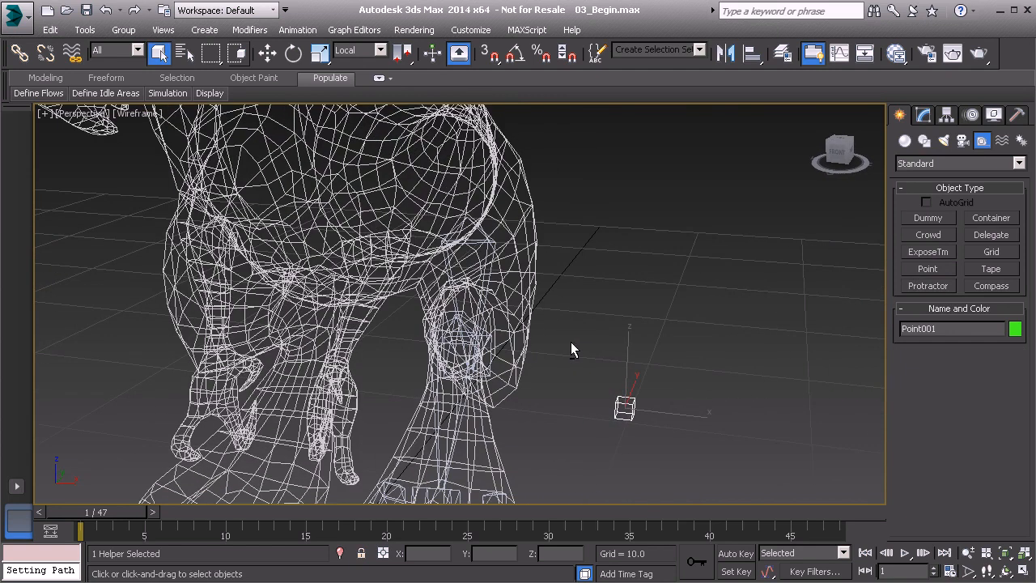
key("alt+a")
left_click(484, 243)
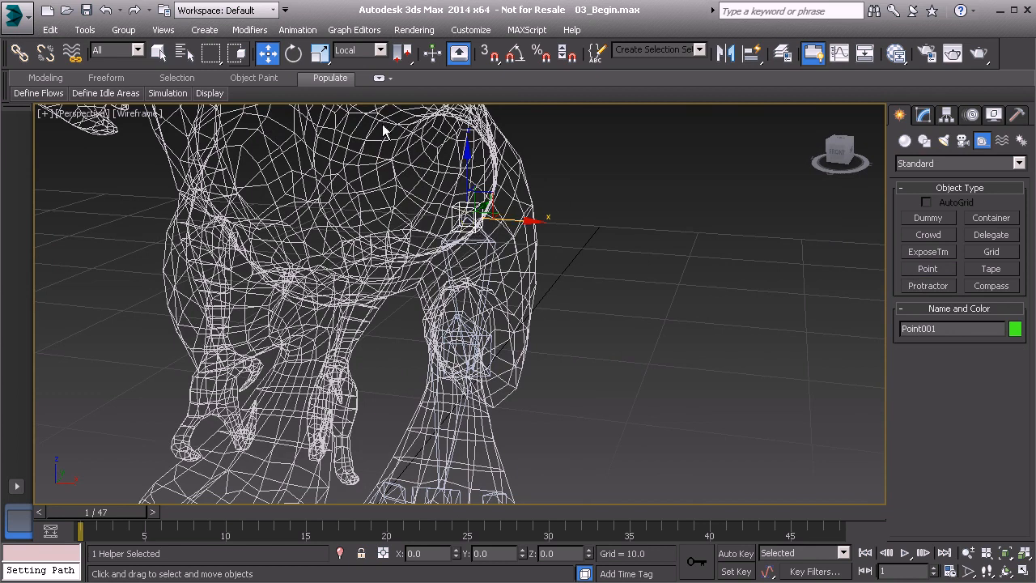
- Switch the reference coordinate system to World and set the Point helper's X position to -4.976
left_click(367, 53)
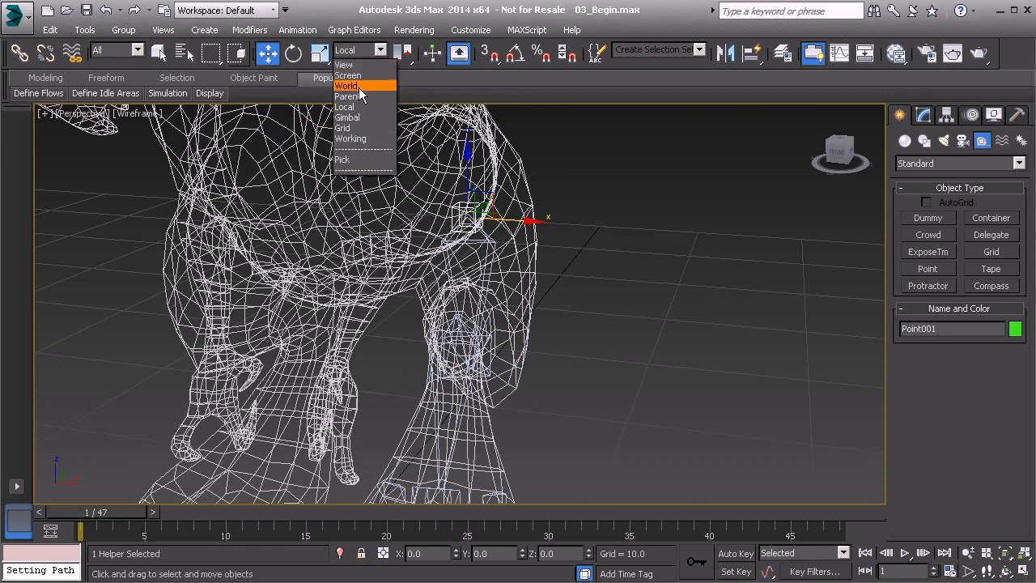
left_click(359, 85)
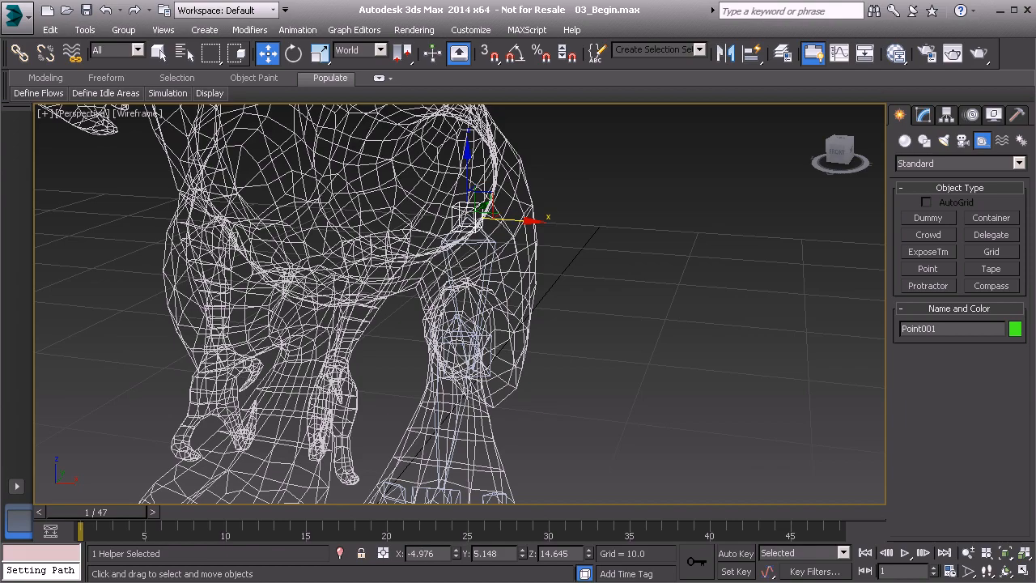
key("Return")
- Mirror the whole left leg bone hierarchy across the X axis with the Y bone axis flipped and an offset of -14.0
middle_click_drag(463, 384, 484, 353, "alt")
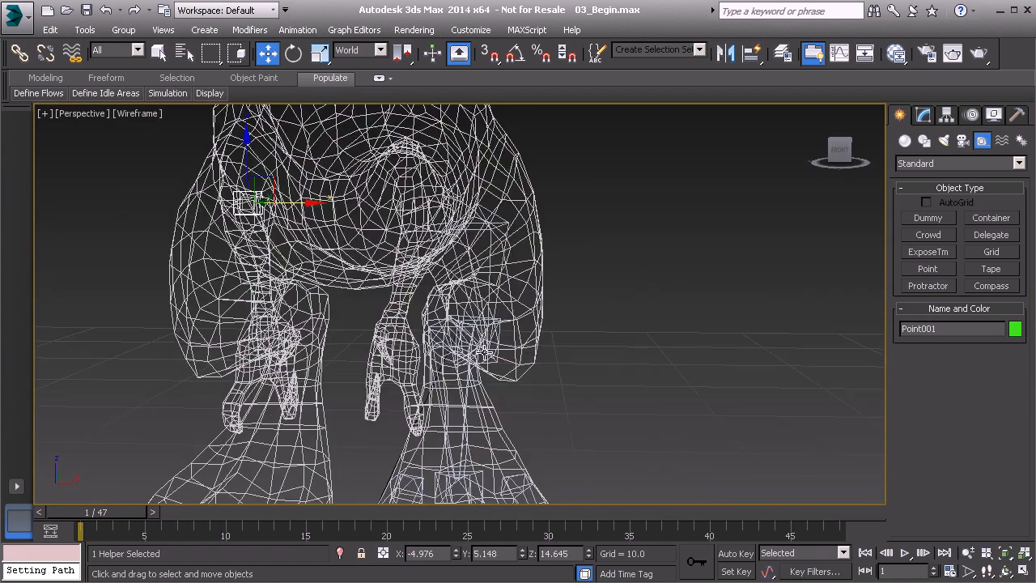
left_click(494, 214)
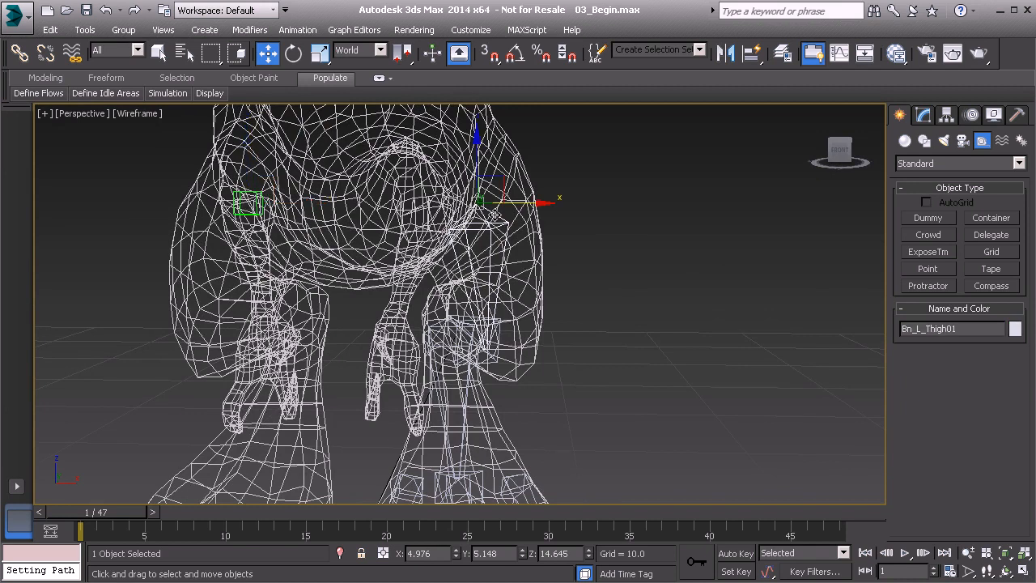
double_click(494, 215)
scroll(550, 272, "down", 3)
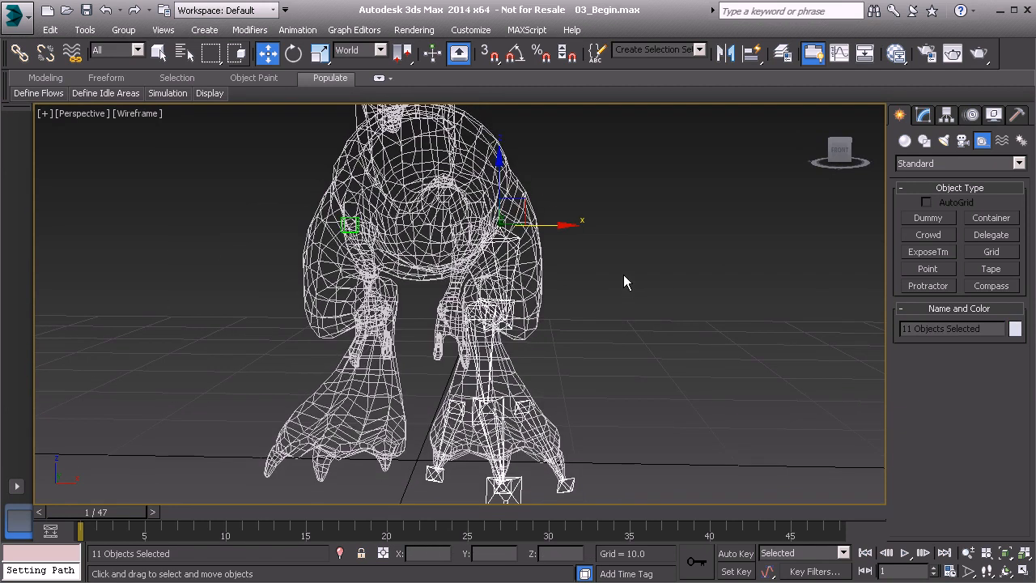
right_click(616, 252)
left_click(656, 306)
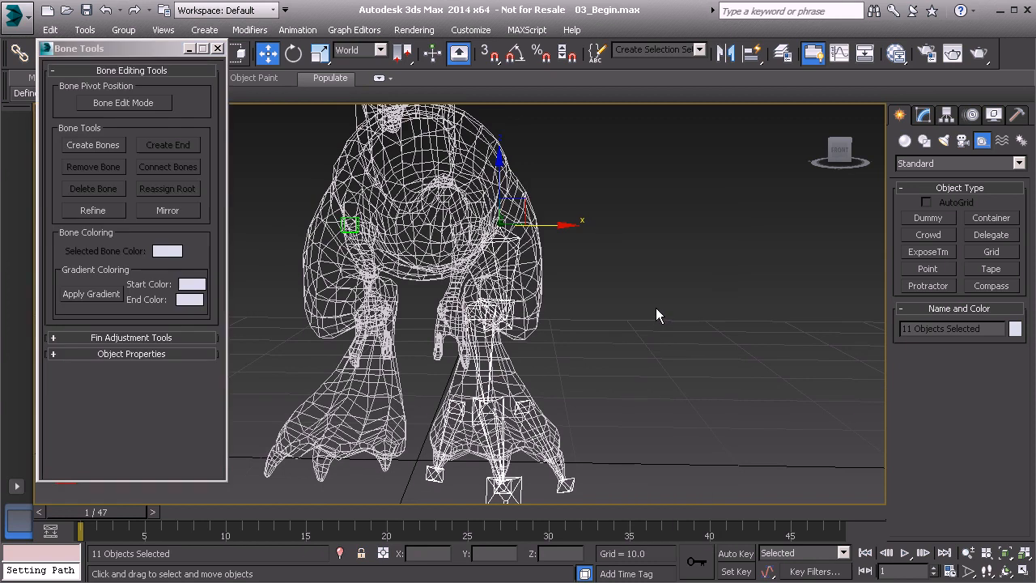
left_click(167, 210)
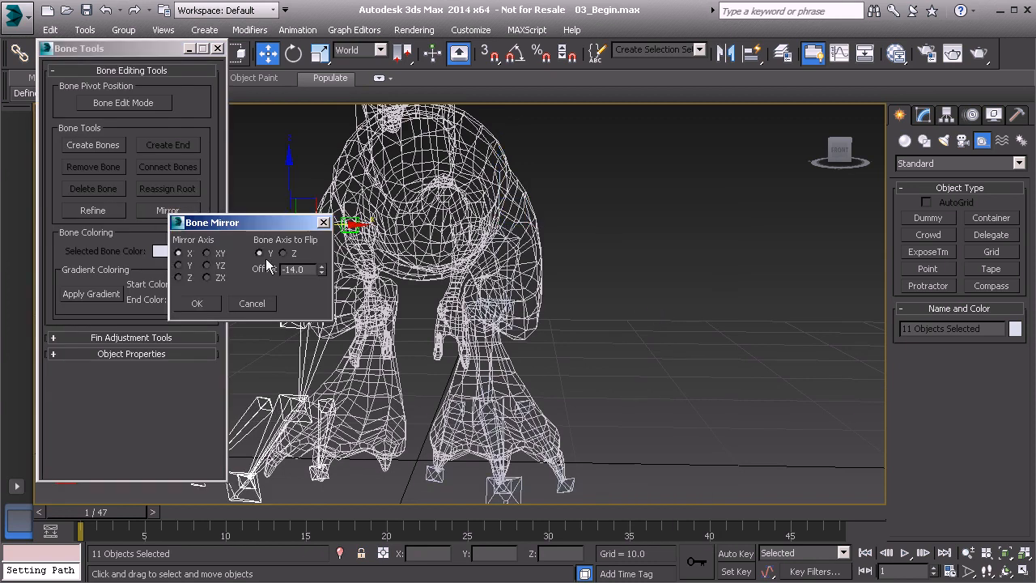
left_click_drag(321, 273, 321, 268)
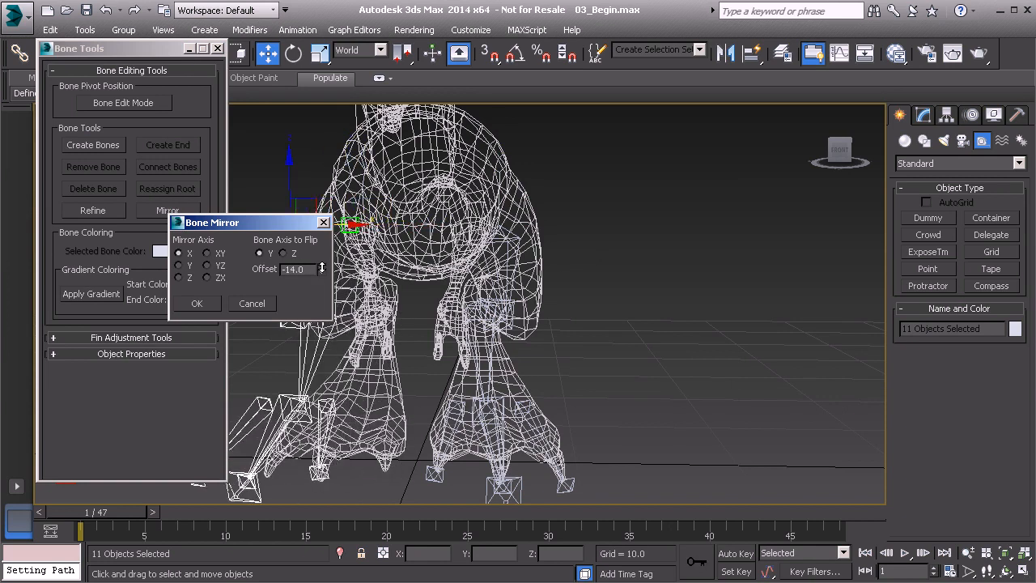
left_click(200, 305)
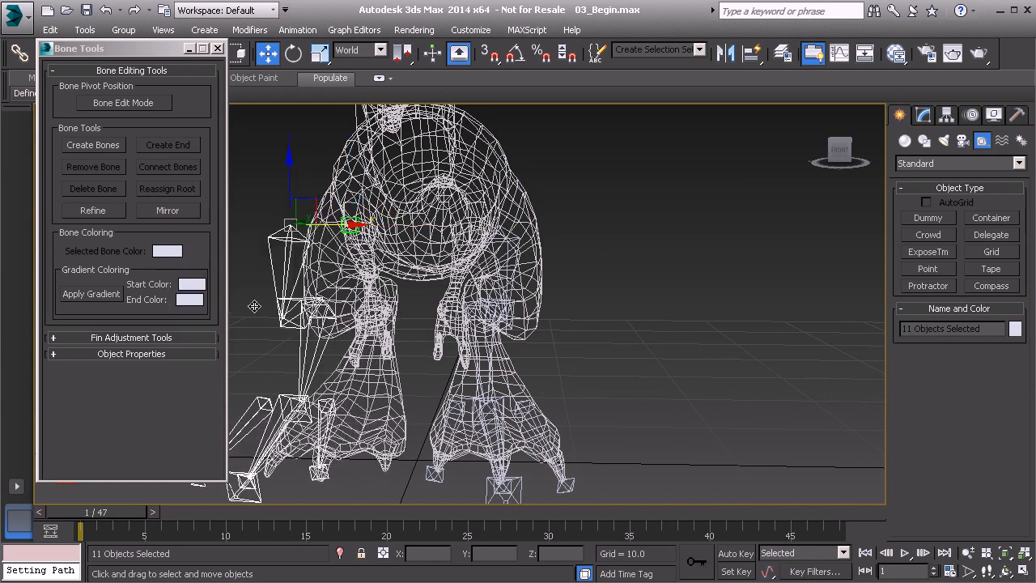
- Align the mirrored thigh bone to the Point helper on the creature's right side
middle_click_drag(385, 306, 509, 335)
left_click(384, 283)
scroll(444, 318, "up", 5)
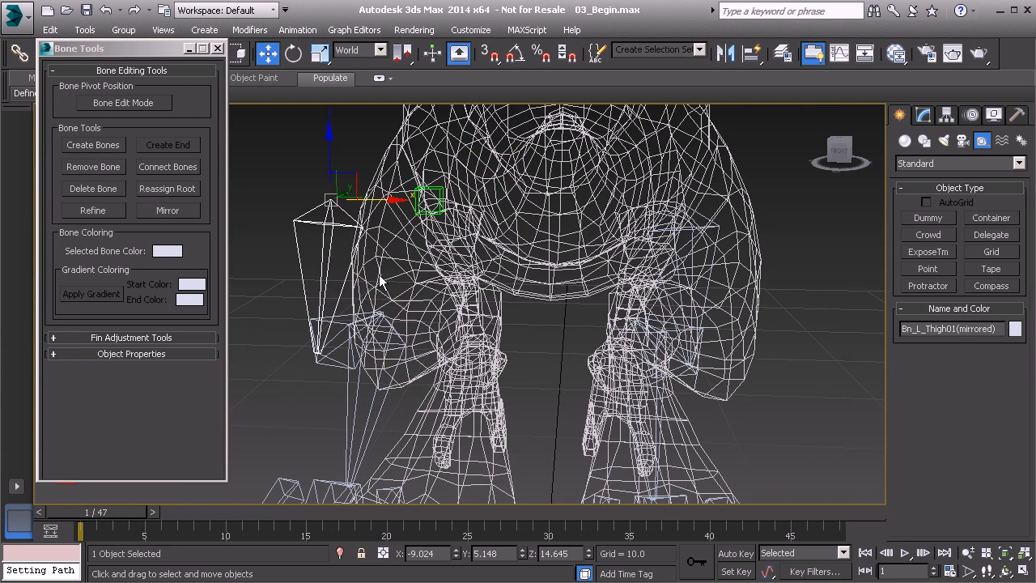
key("alt+a")
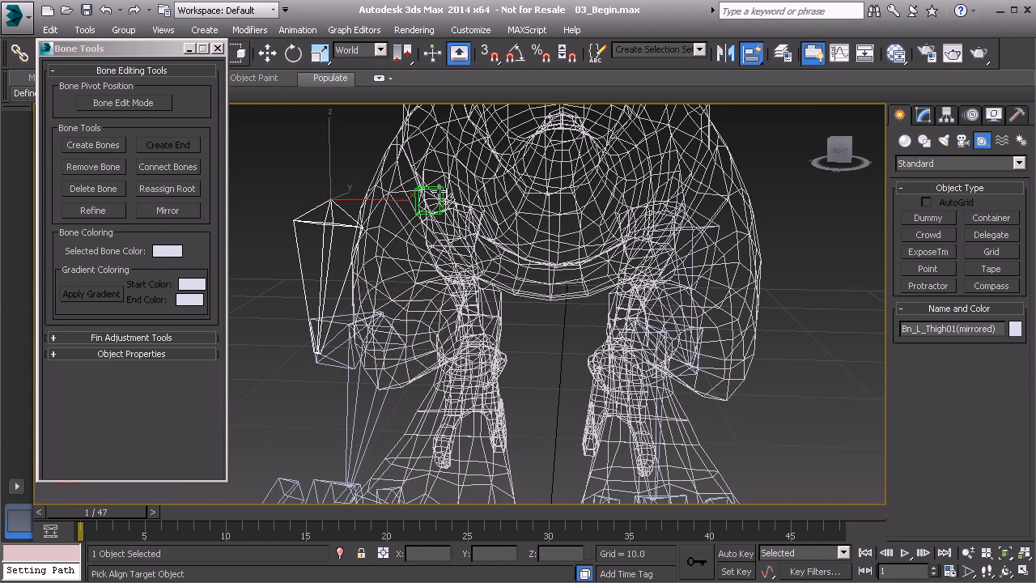
left_click(436, 228)
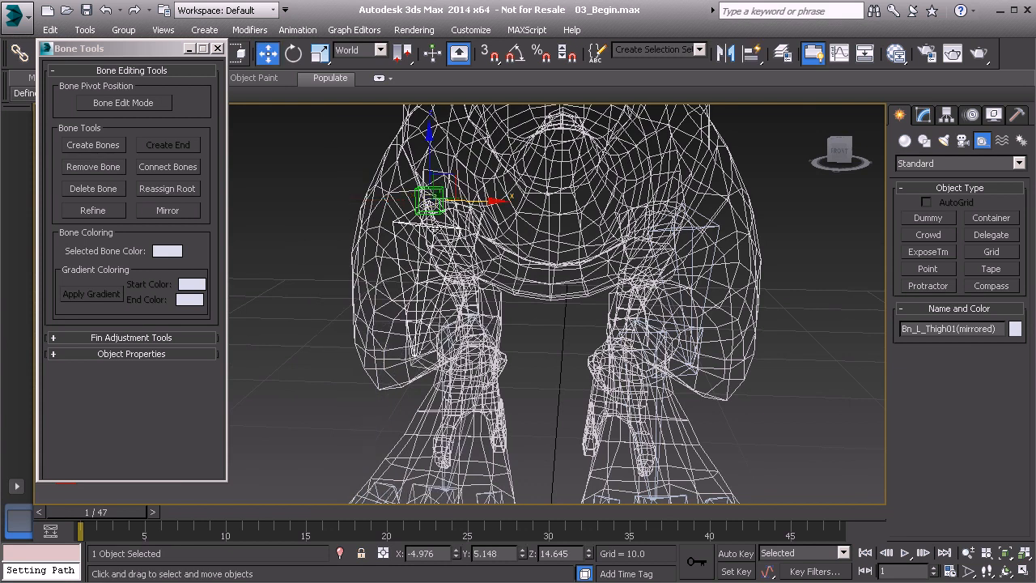
- Add the complete bone hierarchies of both legs to the Skeleton layer
middle_click_drag(361, 287, 409, 260, "alt")
scroll(466, 279, "down", 3)
mouse_move(615, 410)
middle_mouse_down("alt")
mouse_move(513, 399)
mouse_move(645, 414)
mouse_move(606, 402)
middle_mouse_up("alt")
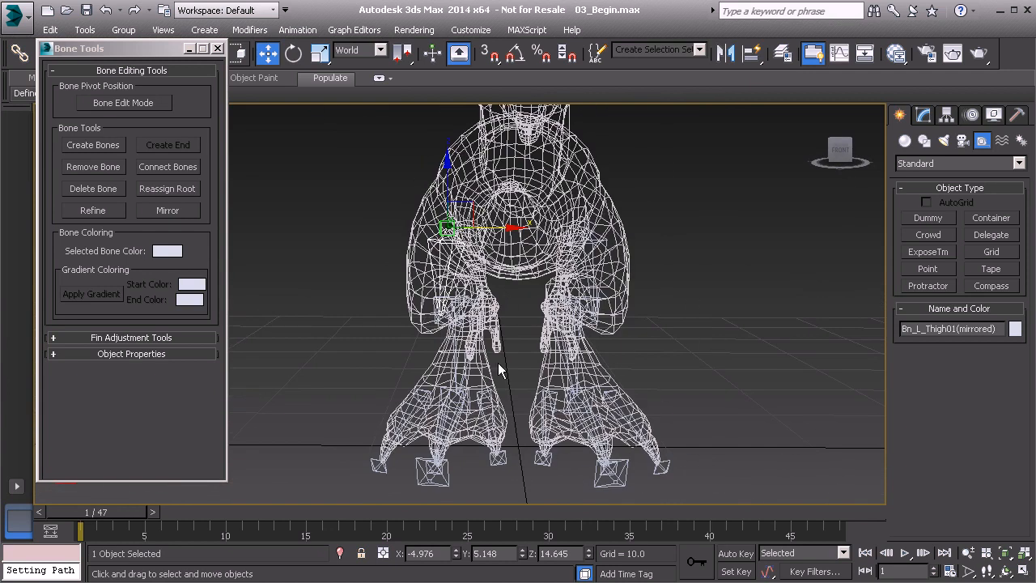
left_click(85, 30)
left_click(151, 156)
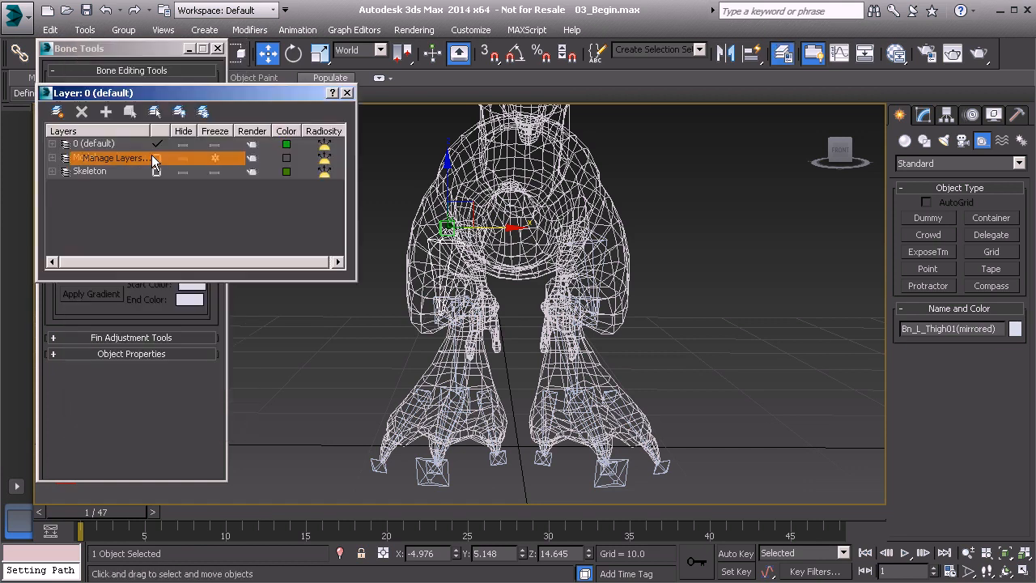
middle_click_drag(584, 312, 591, 302)
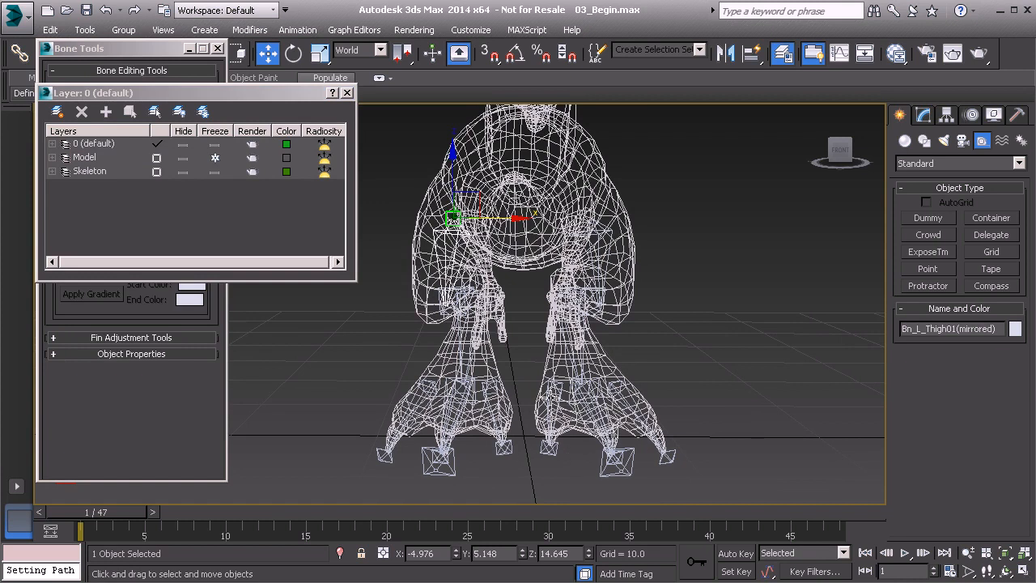
left_click(602, 234, "ctrl")
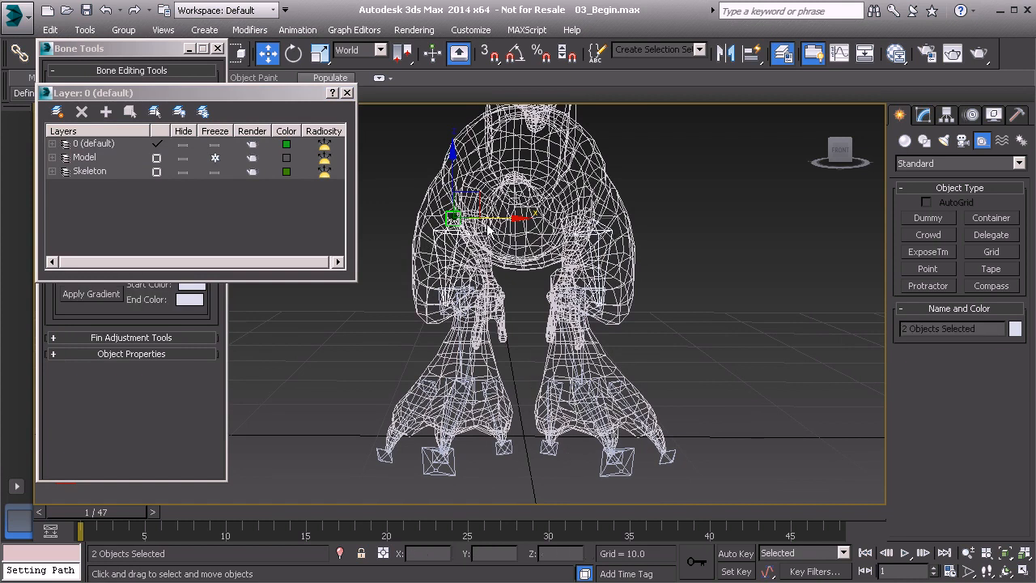
key("ctrl+Page_Down")
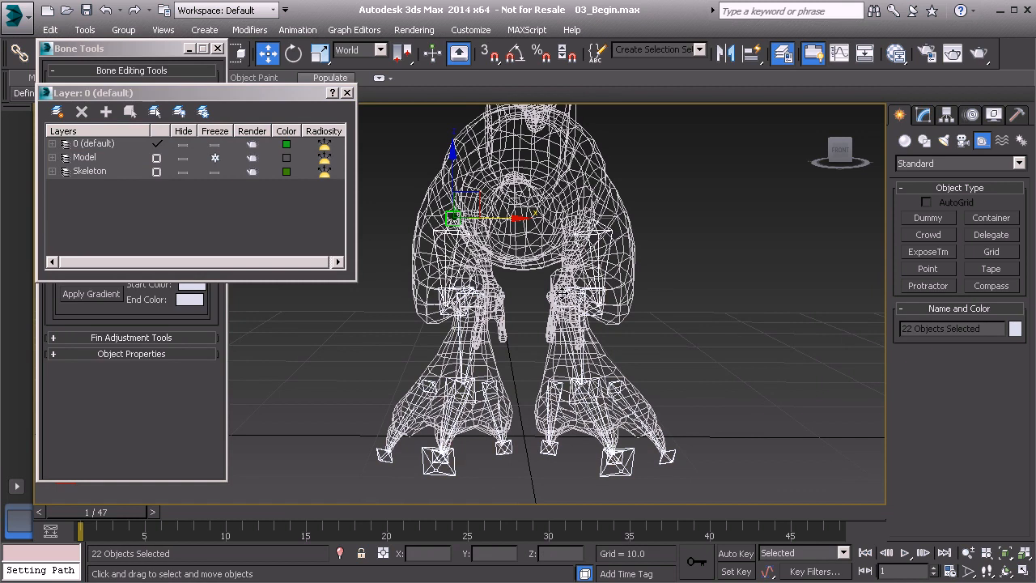
left_click(96, 171)
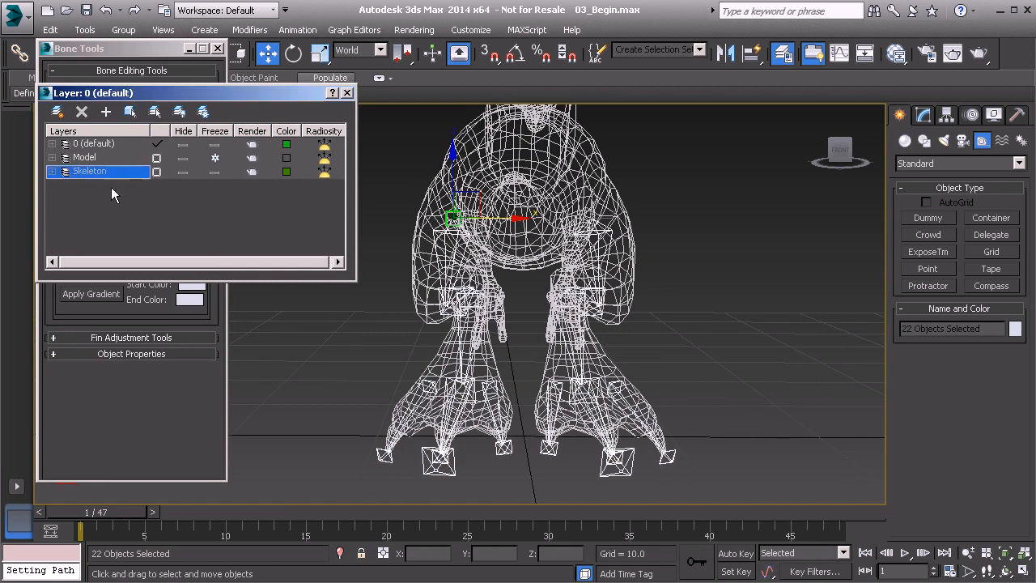
left_click(106, 113)
- Delete the Point helper at the right thigh and close the layer manager
left_click(450, 216)
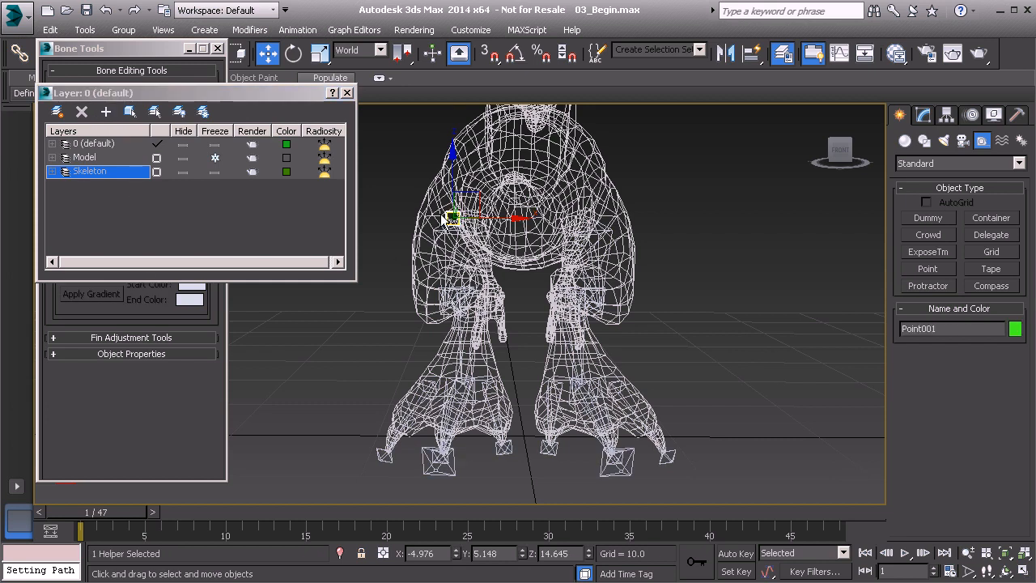
left_click(443, 220)
scroll(446, 263, "up", 2)
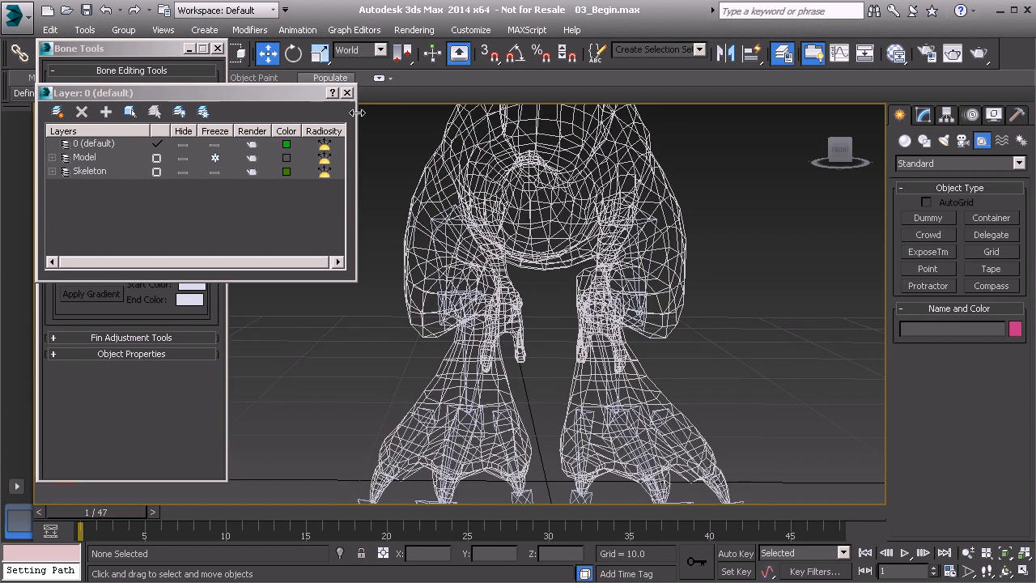
left_click(347, 93)
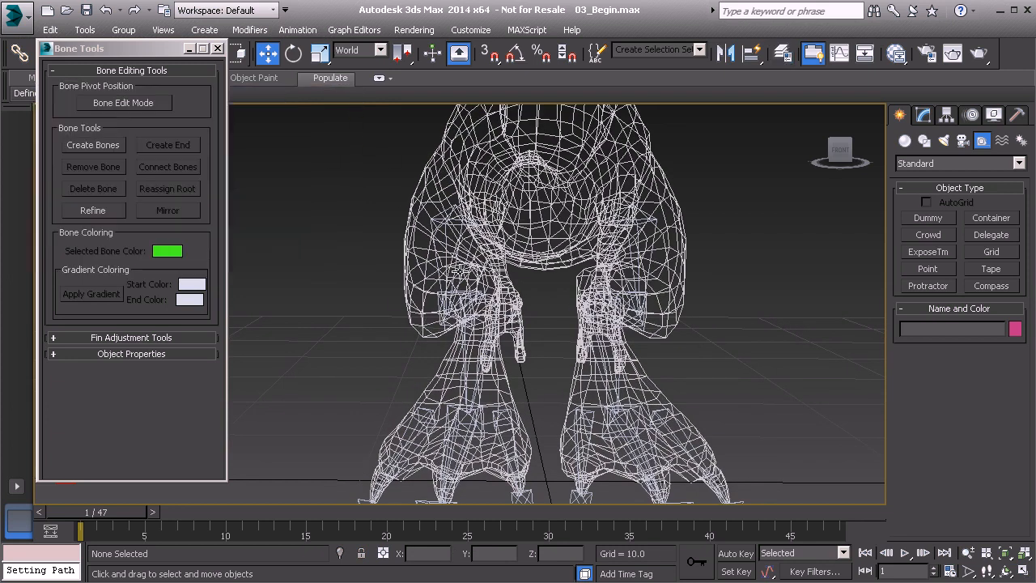
- Rename the mirrored thigh bone Bn_R_Thigh01
left_click(444, 238)
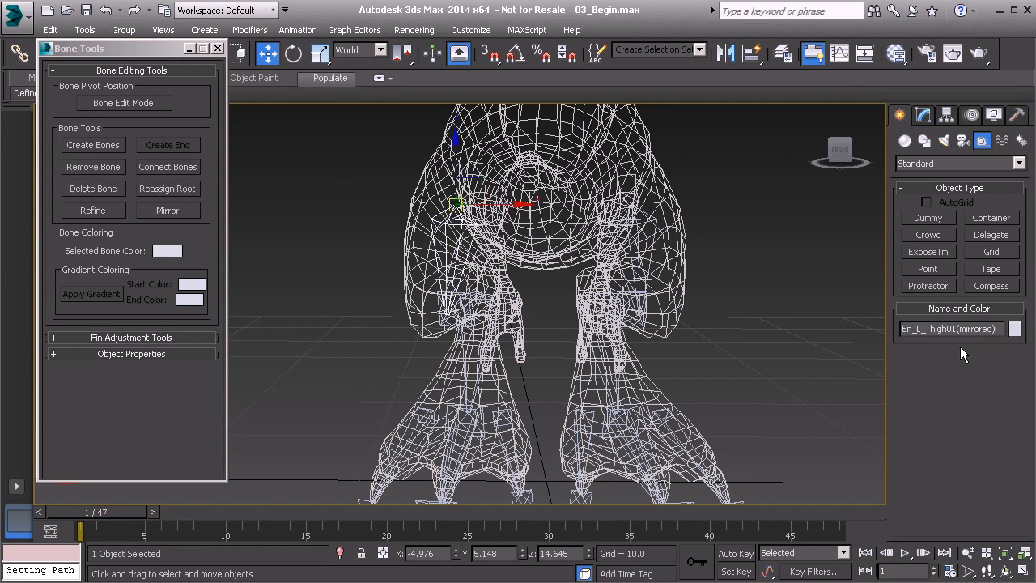
left_click_drag(957, 328, 1002, 329)
key("BackSpace")
type("R")
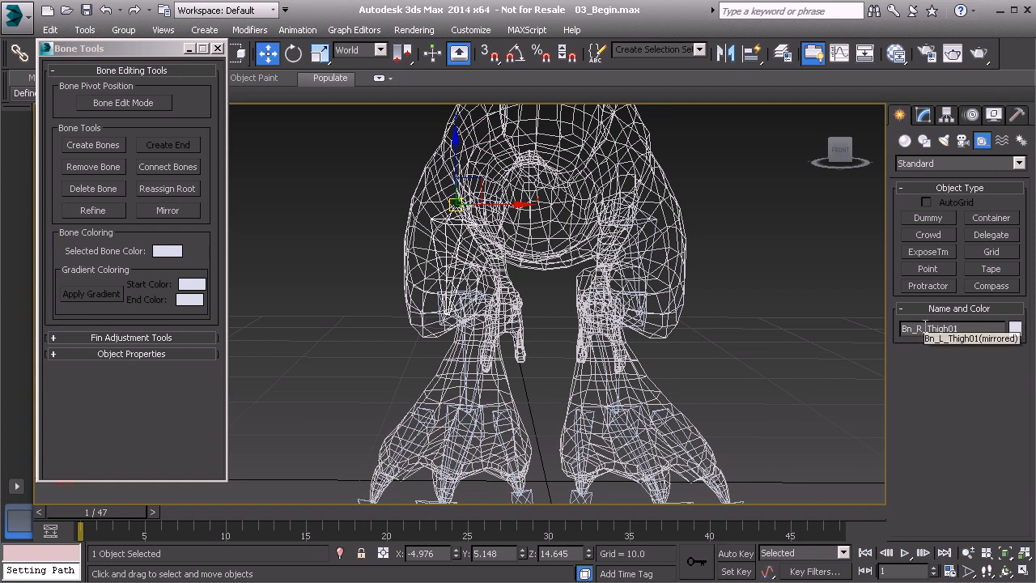